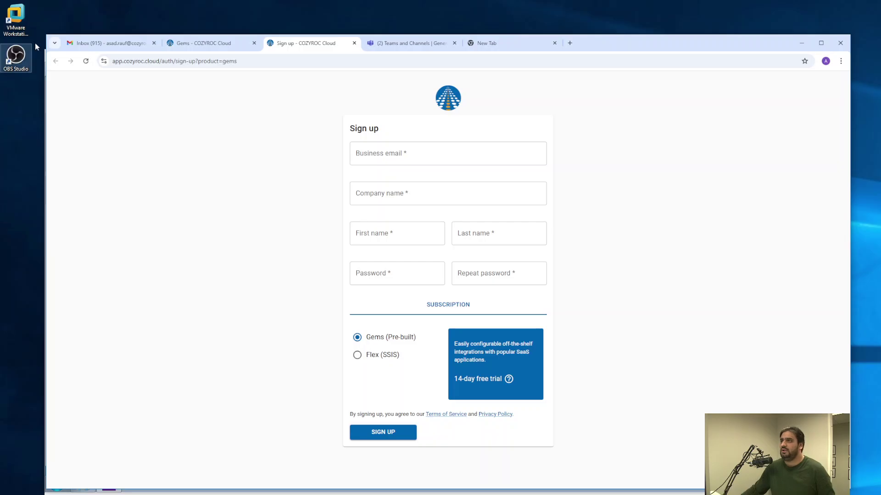
# Switch to the Gems page and look through the gallery and the installed gems
pyautogui.click(175, 46)
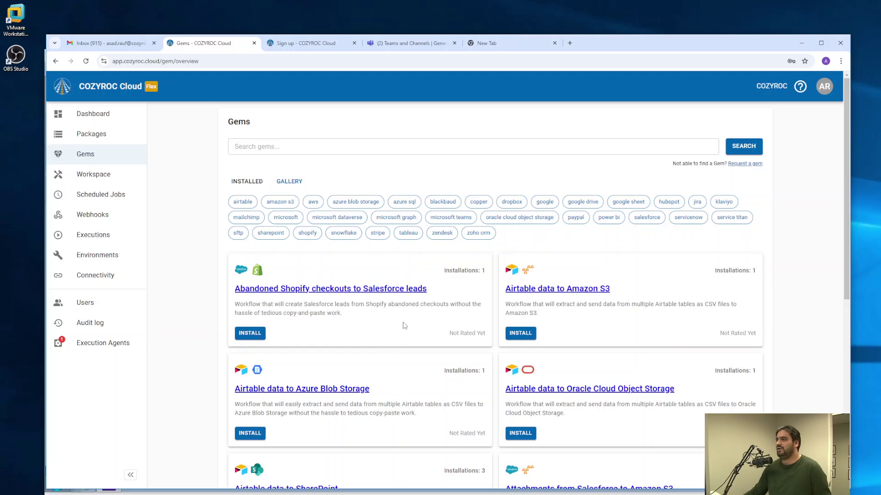
pyautogui.scroll(-5, 401, 321)
pyautogui.scroll(-2, 418, 322)
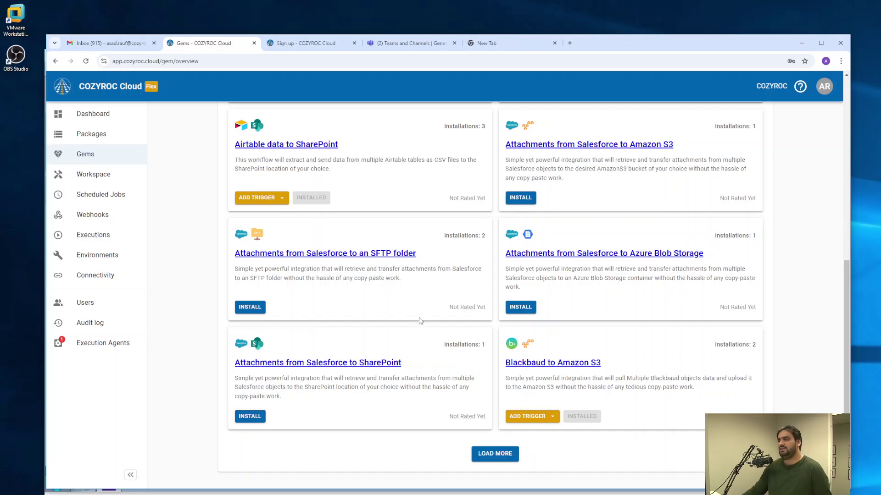
pyautogui.scroll(10, 419, 320)
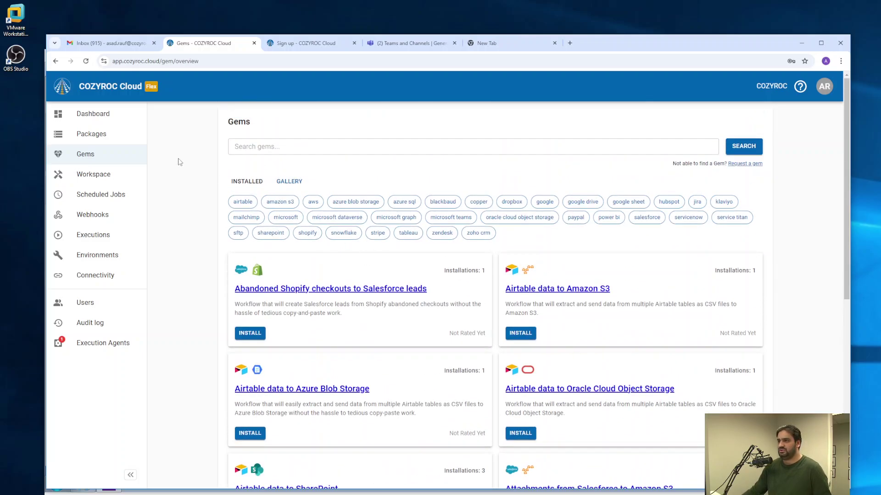
pyautogui.click(234, 182)
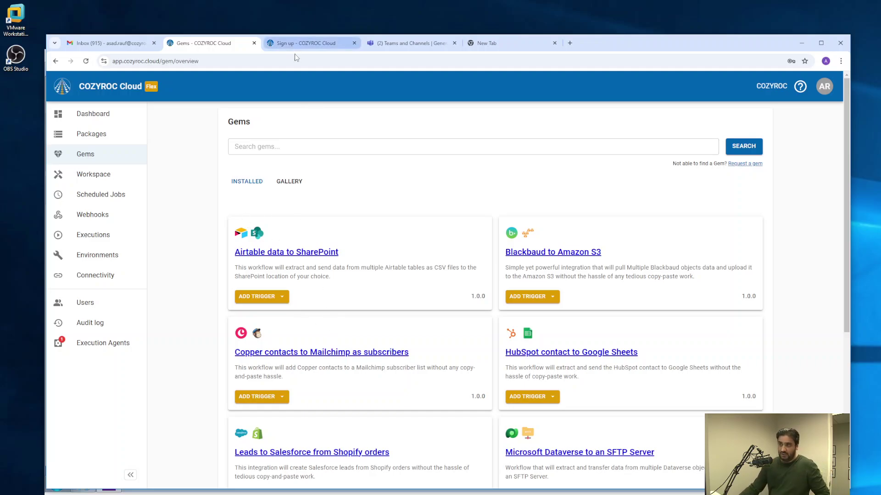
pyautogui.click(293, 183)
pyautogui.rightClick(295, 185)
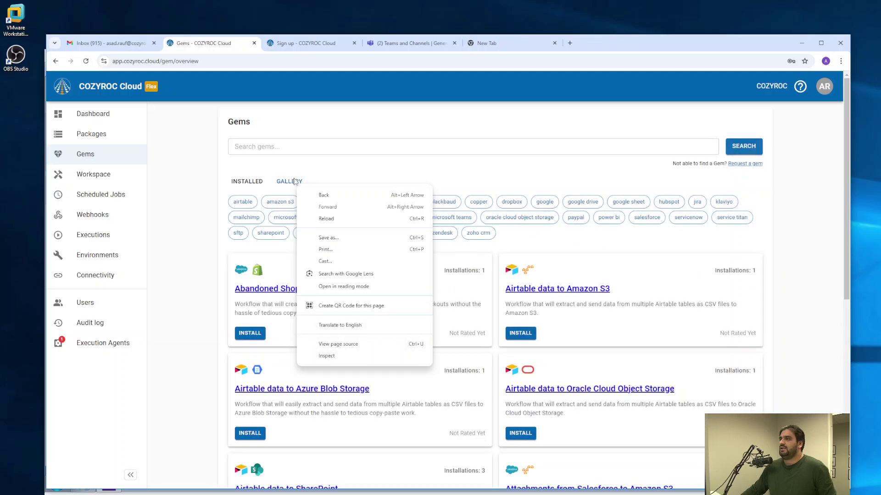
pyautogui.press('Escape')
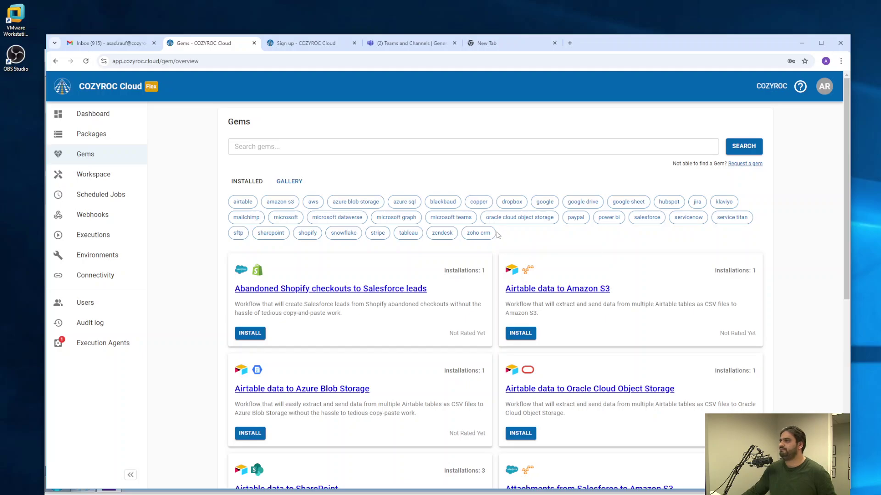
# Filter the gem gallery by microsoft teams and open the Files from Amazon S3 to Microsoft Teams gem
pyautogui.click(451, 219)
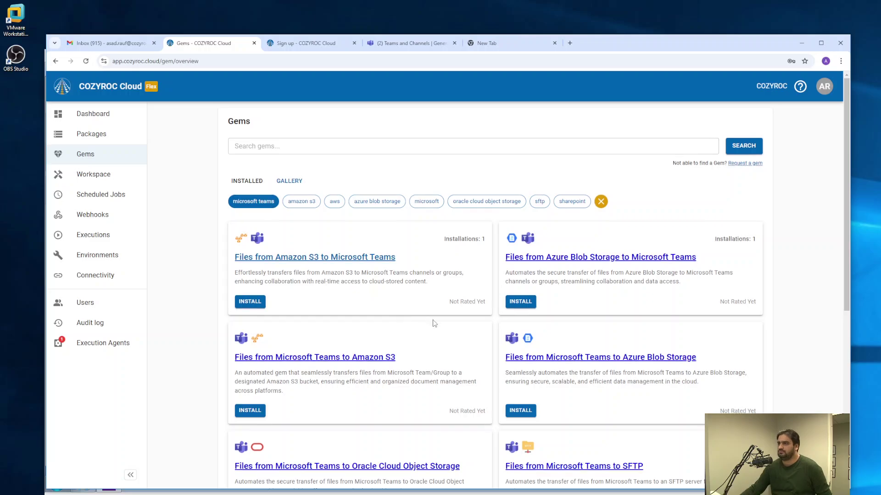
pyautogui.scroll(-6, 432, 326)
pyautogui.scroll(7, 430, 327)
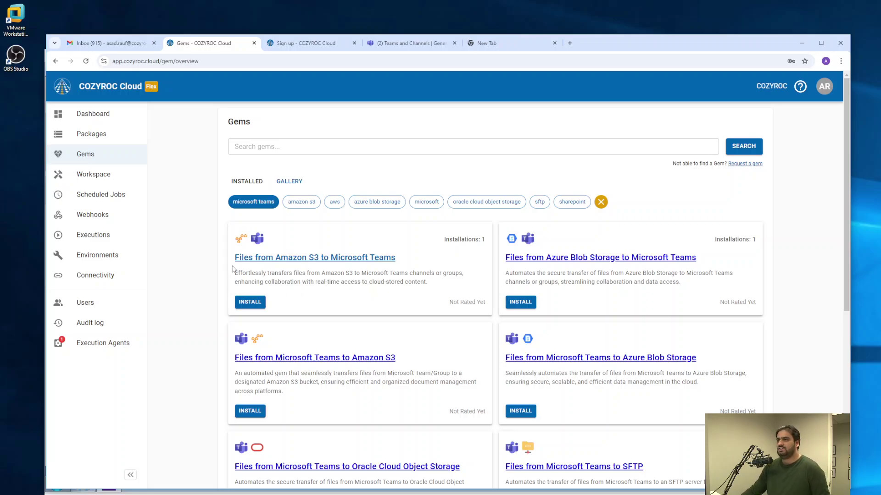
pyautogui.moveTo(234, 263); pyautogui.dragTo(397, 260)
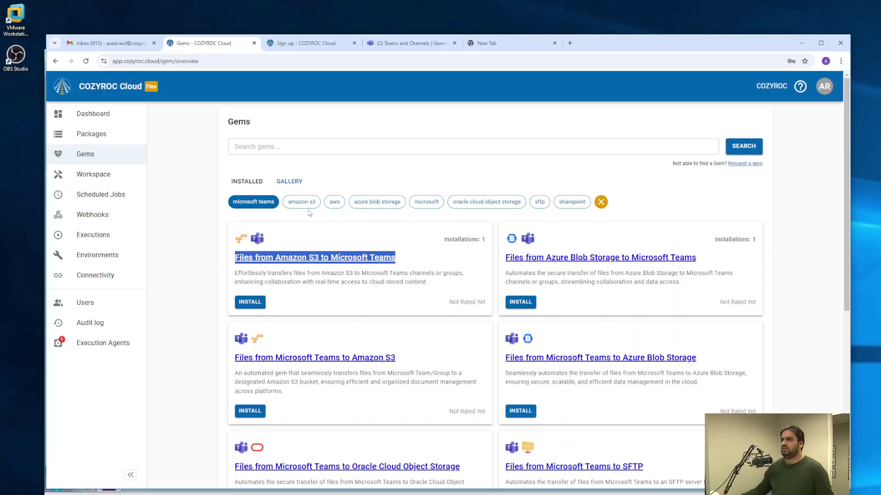
pyautogui.click(282, 264)
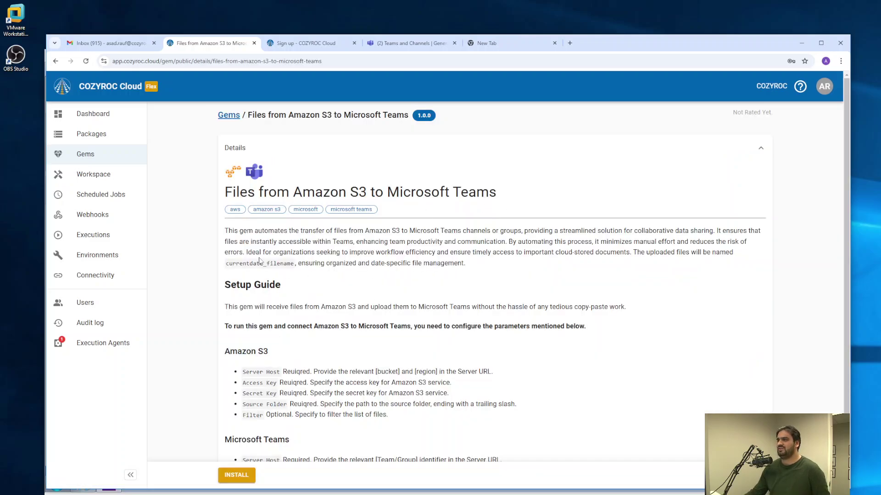
# Review the gem's description and setup guide, including the uploaded file naming, and start its installation
pyautogui.scroll(-1, 322, 265)
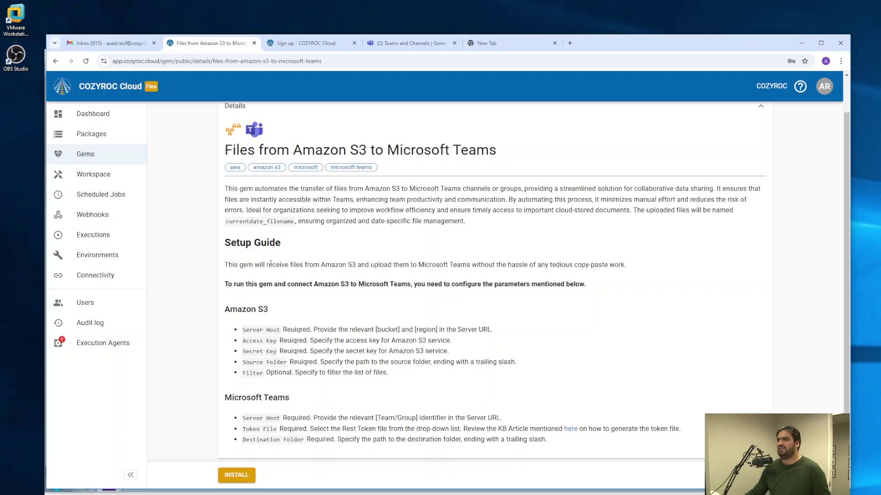
pyautogui.scroll(-1, 327, 285)
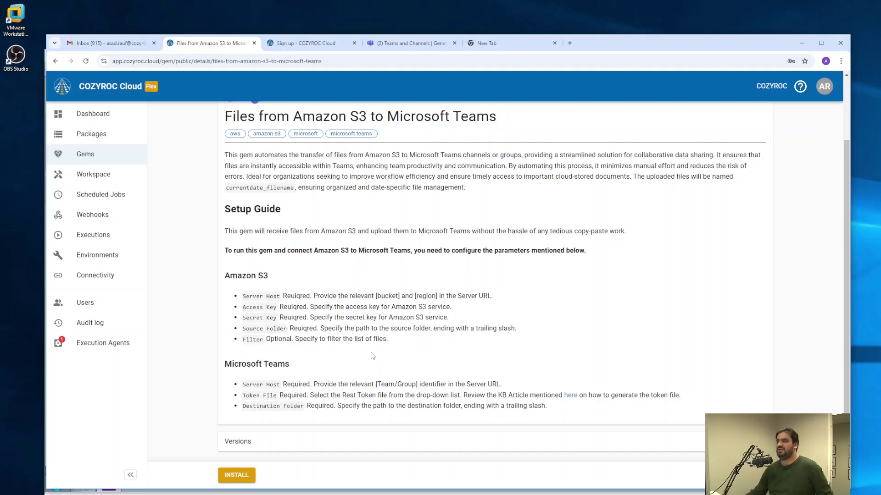
pyautogui.scroll(2, 339, 344)
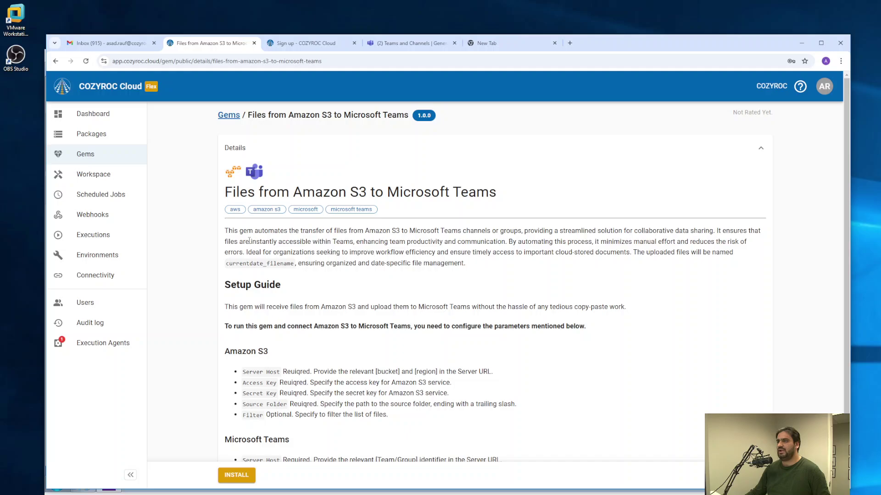
pyautogui.moveTo(226, 264); pyautogui.dragTo(264, 265)
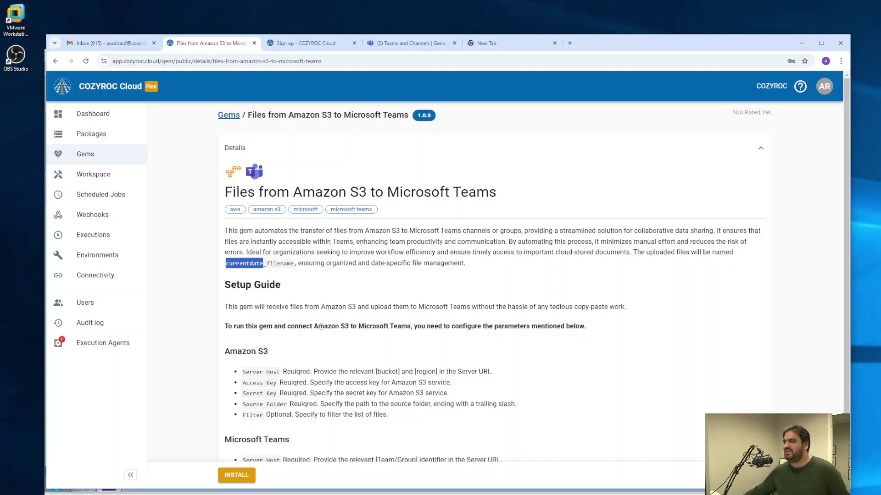
pyautogui.scroll(-3, 320, 328)
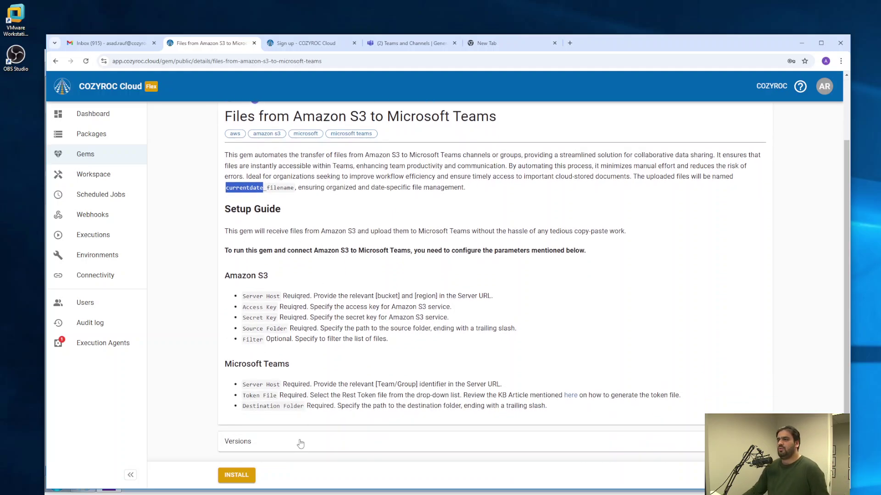
pyautogui.click(237, 475)
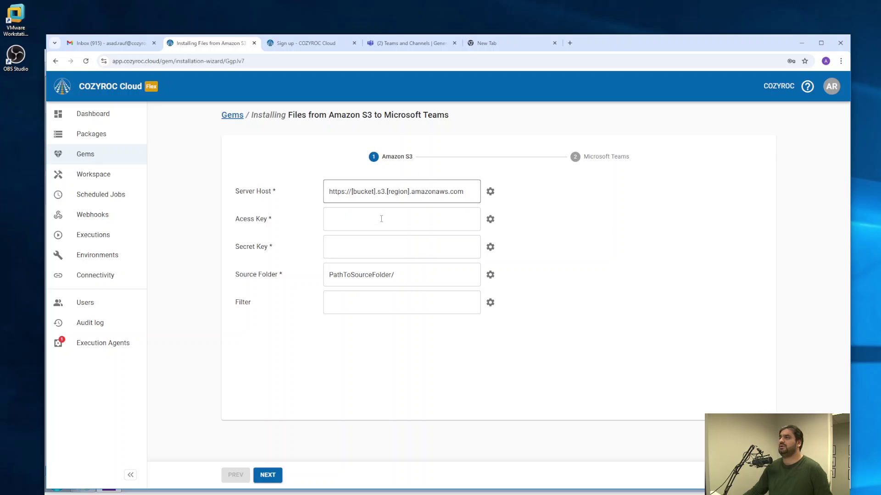
# Check the maria-test folder in the S3 bucket through Visual Studio's File Transfer Task, and set the gem's Source Folder to maria-test/
pyautogui.moveTo(413, 159); pyautogui.dragTo(380, 159)
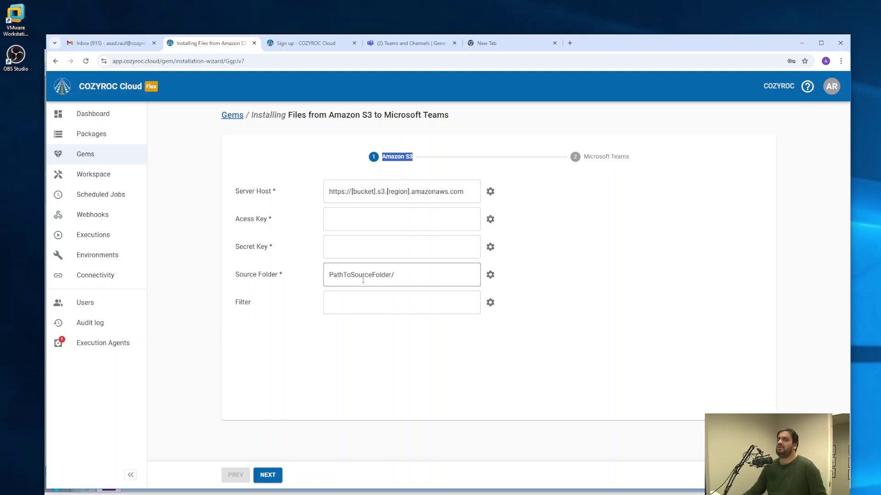
pyautogui.moveTo(403, 275); pyautogui.dragTo(314, 274)
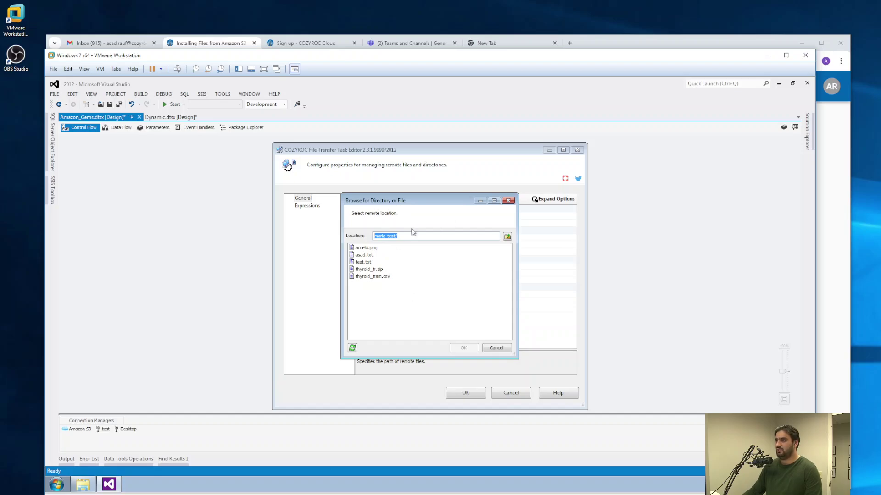
pyautogui.click(496, 347)
pyautogui.click(573, 274)
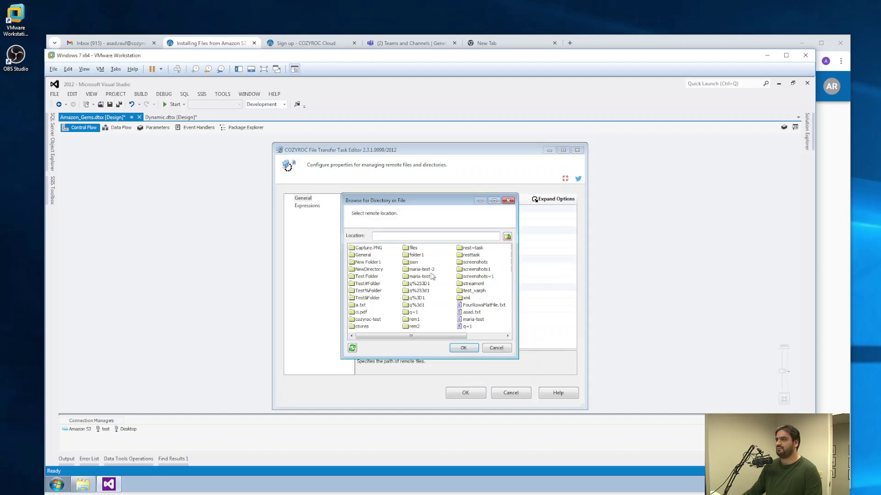
pyautogui.doubleClick(424, 276)
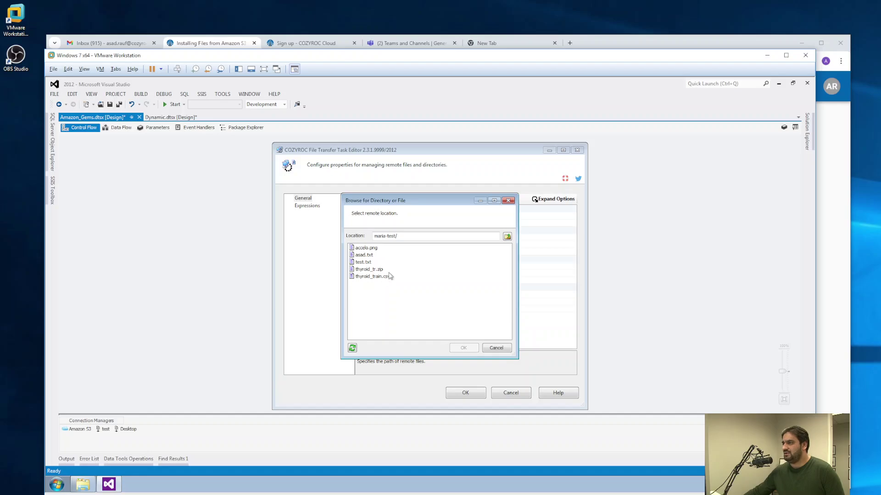
pyautogui.click(496, 348)
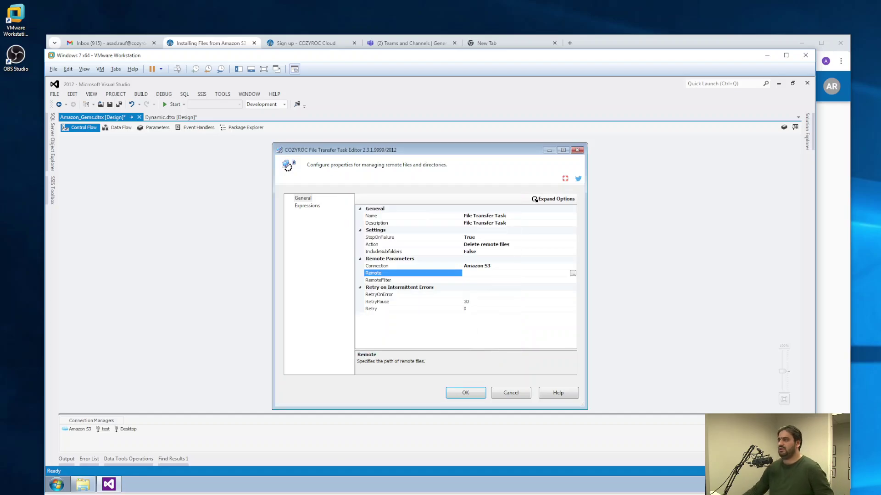
pyautogui.hotkey('alt', 'Tab')
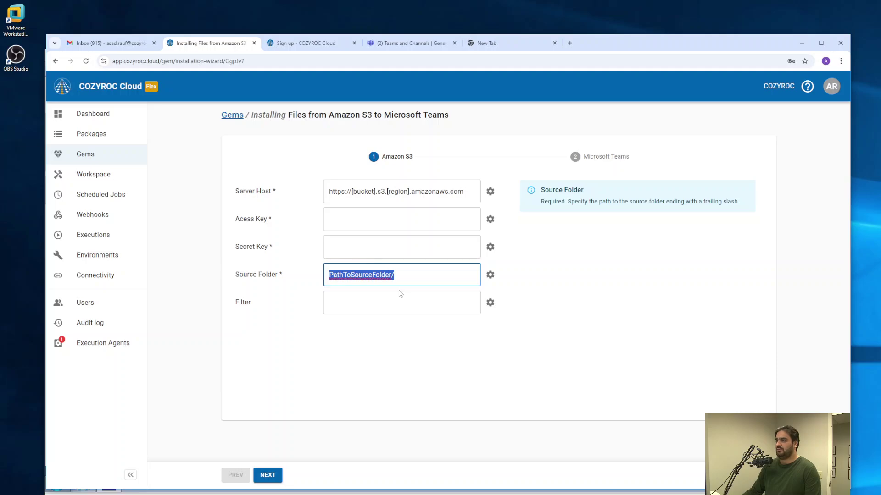
pyautogui.write('maria-test/')
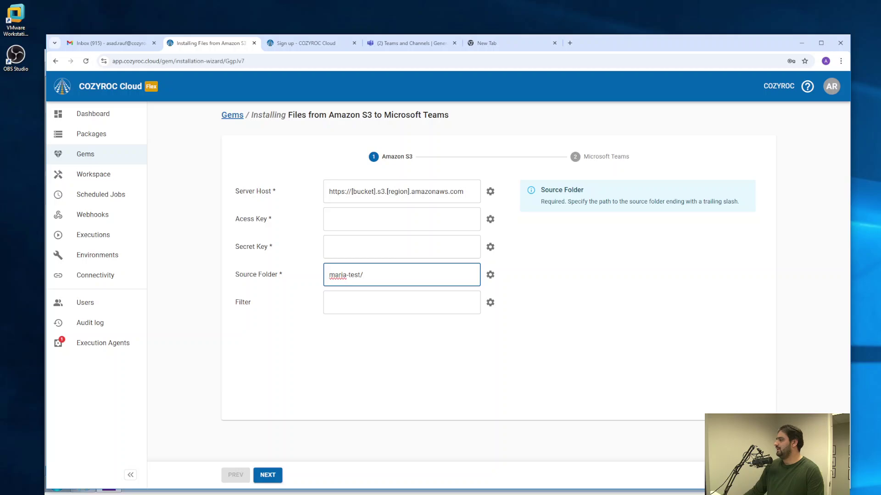
pyautogui.hotkey('alt', 'Tab')
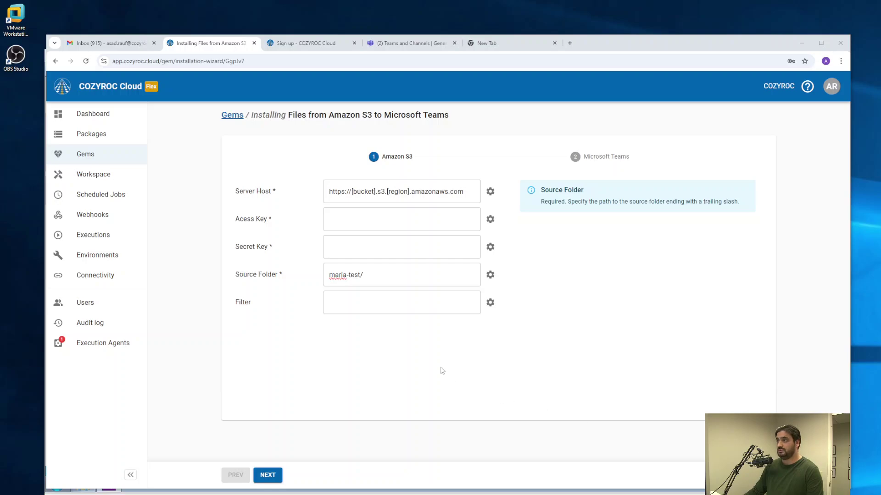
pyautogui.click(378, 192)
pyautogui.tripleClick(378, 192)
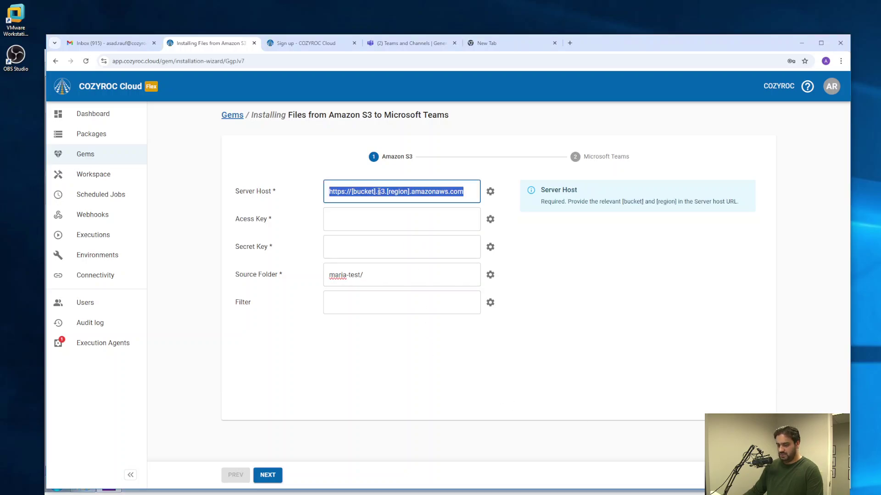
pyautogui.hotkey('ctrl', 'v')
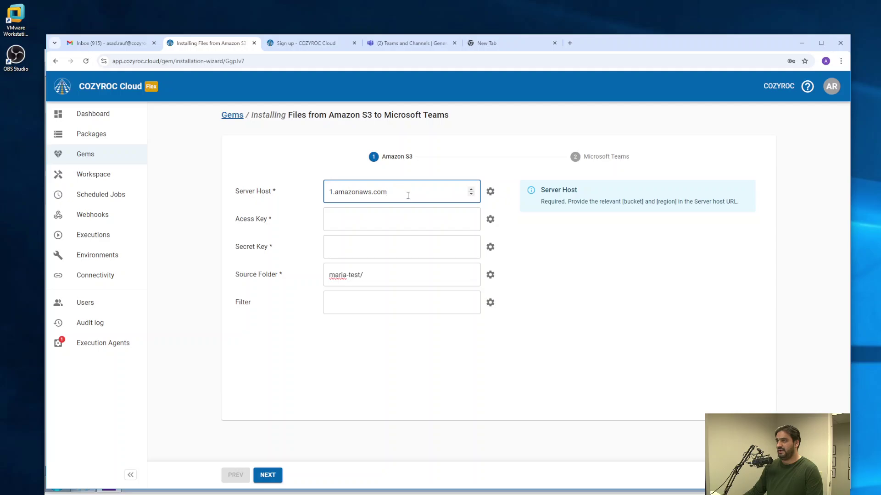
pyautogui.moveTo(408, 196); pyautogui.dragTo(309, 202)
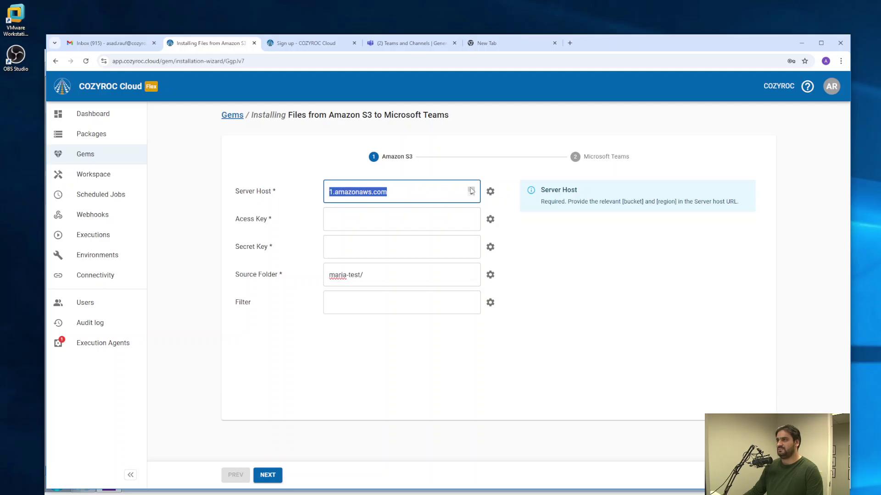
pyautogui.click(490, 192)
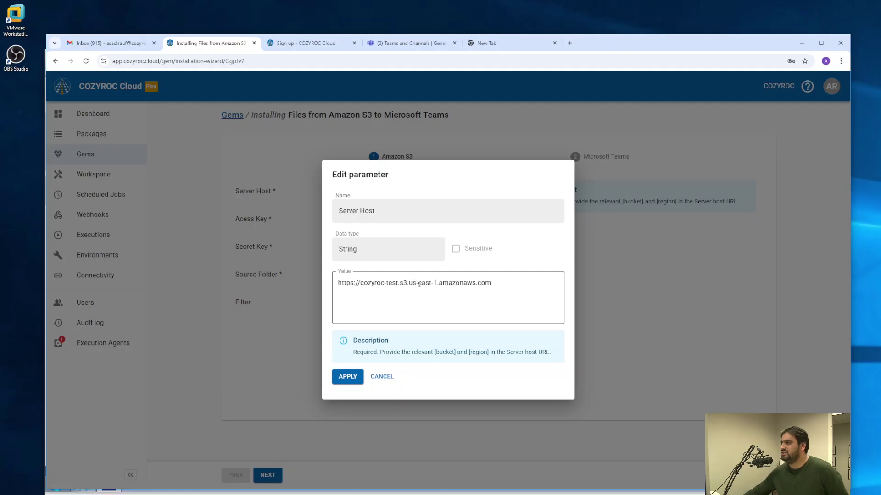
pyautogui.click(348, 376)
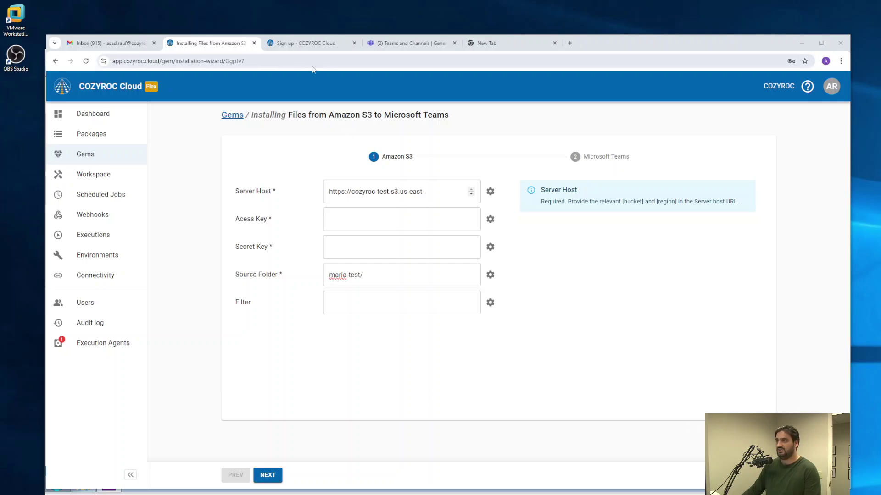
# Paste the Amazon S3 access key and secret key into their fields, and continue to the Microsoft Teams settings
pyautogui.click(353, 218)
pyautogui.hotkey('ctrl', 'v')
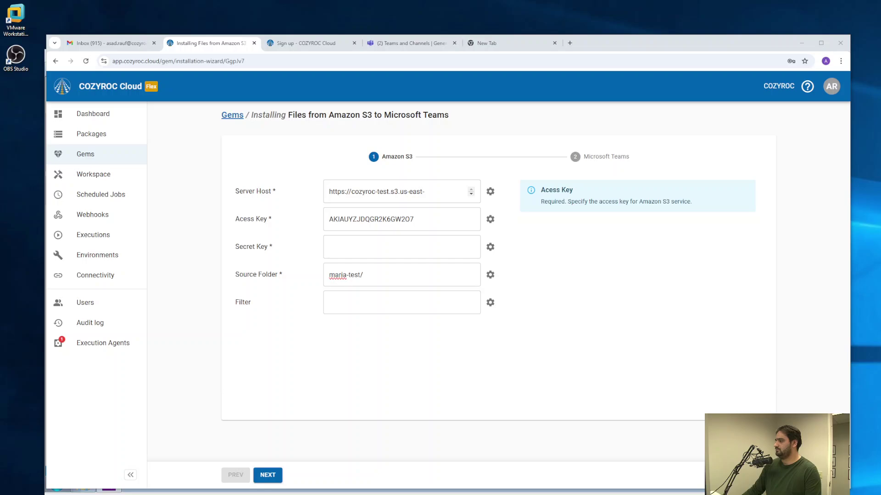
pyautogui.click(443, 249)
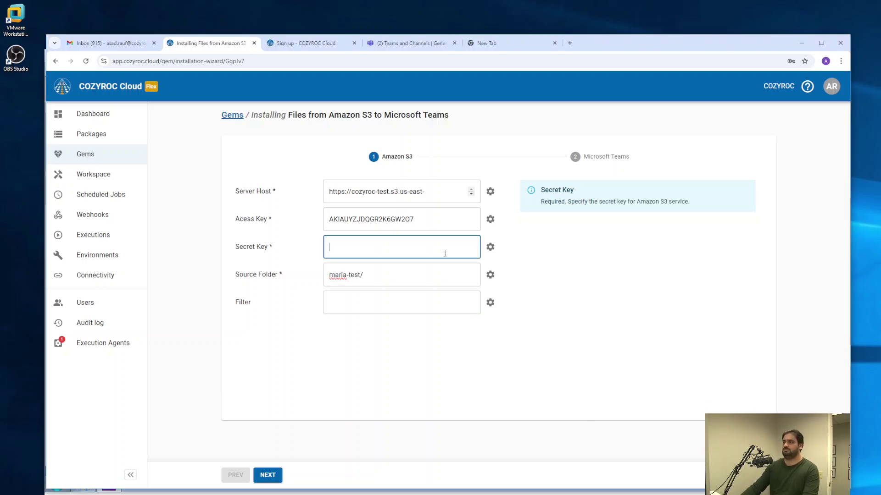
pyautogui.hotkey('ctrl', 'v')
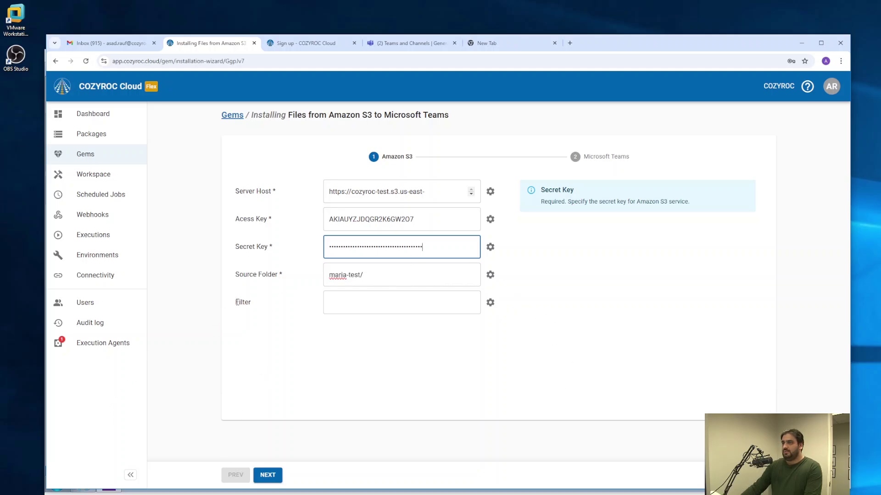
pyautogui.moveTo(541, 202); pyautogui.dragTo(695, 211)
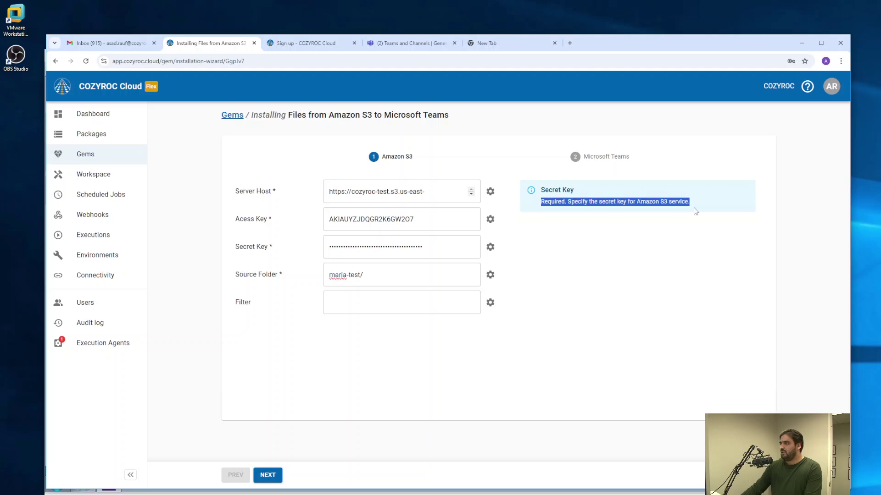
pyautogui.click(411, 401)
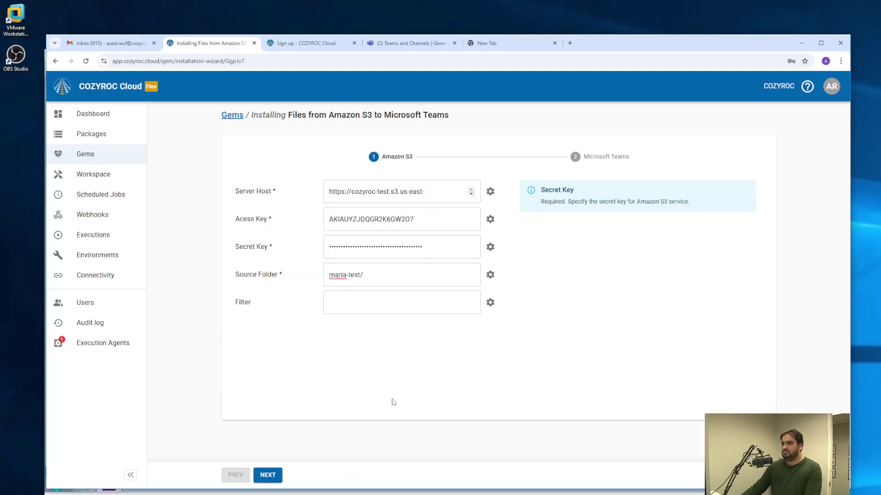
pyautogui.click(276, 479)
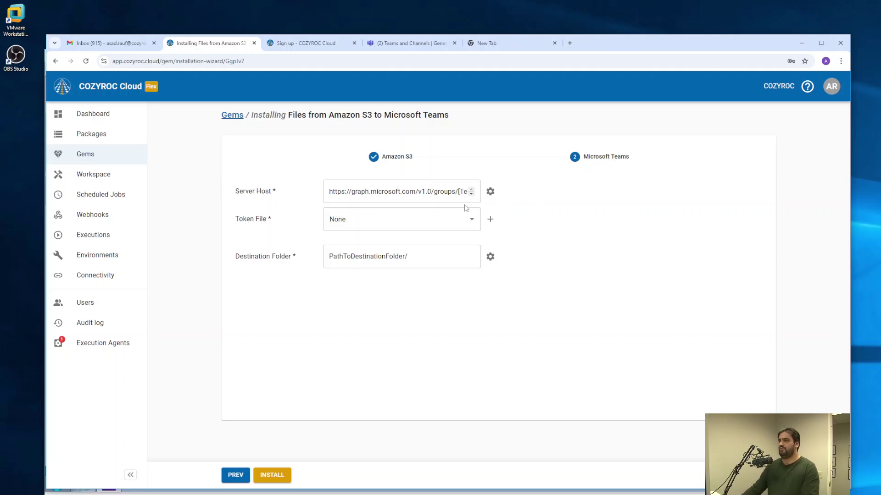
# Select the [Team/GroupId] placeholder in the Server Host value, and copy the Test team's General channel link from Microsoft Teams
pyautogui.click(491, 192)
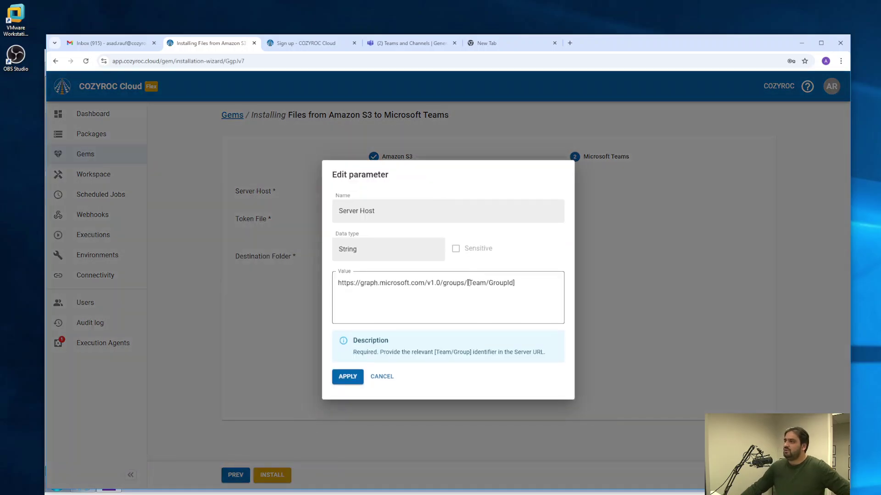
pyautogui.moveTo(468, 283); pyautogui.dragTo(516, 284)
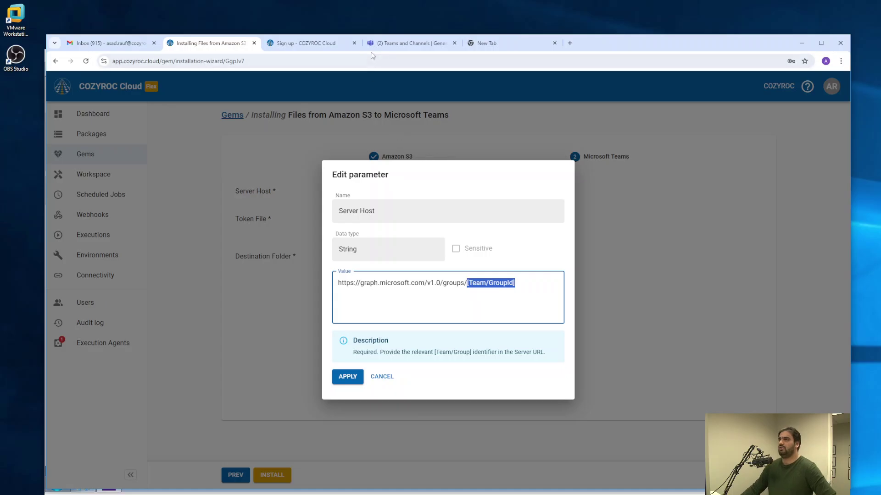
pyautogui.click(387, 43)
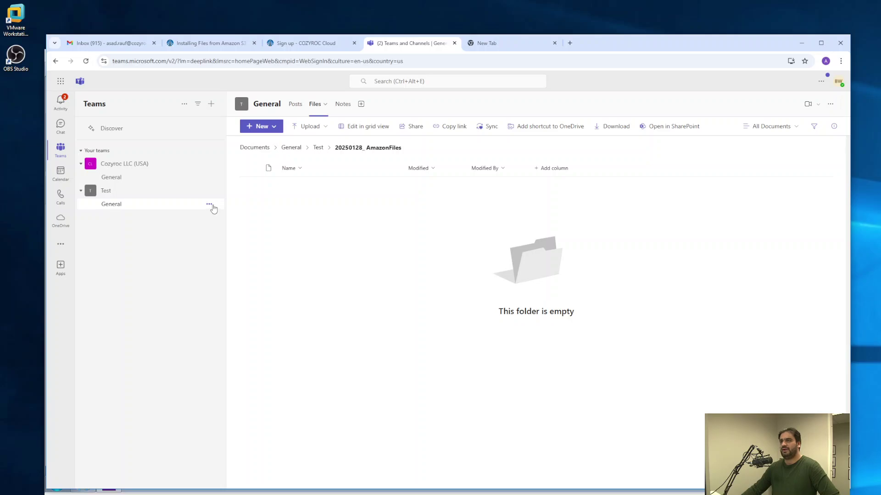
pyautogui.click(295, 147)
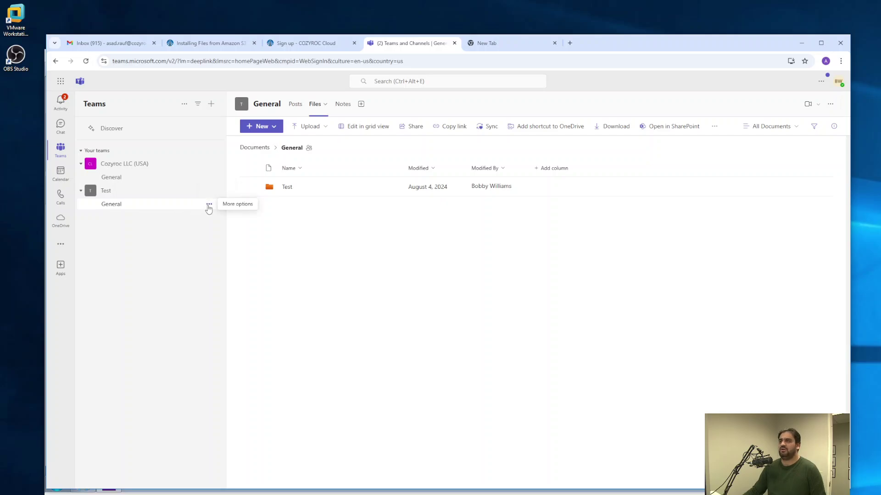
pyautogui.click(210, 206)
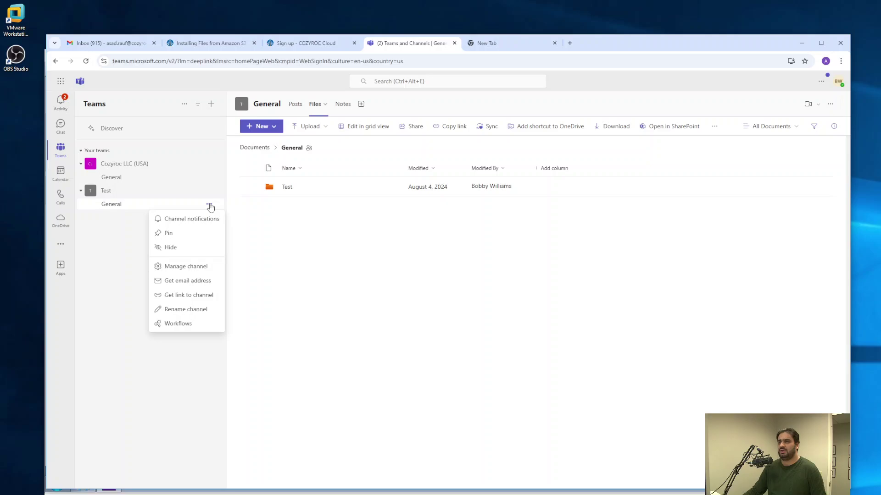
pyautogui.click(198, 299)
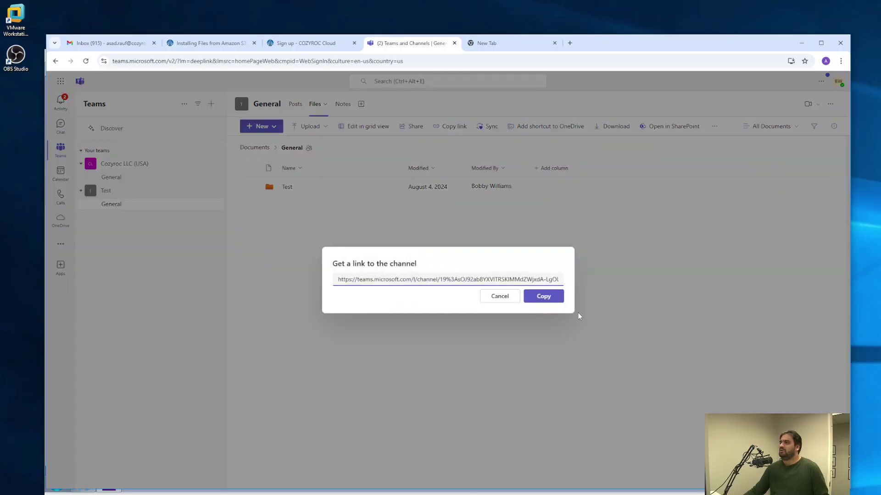
pyautogui.click(544, 297)
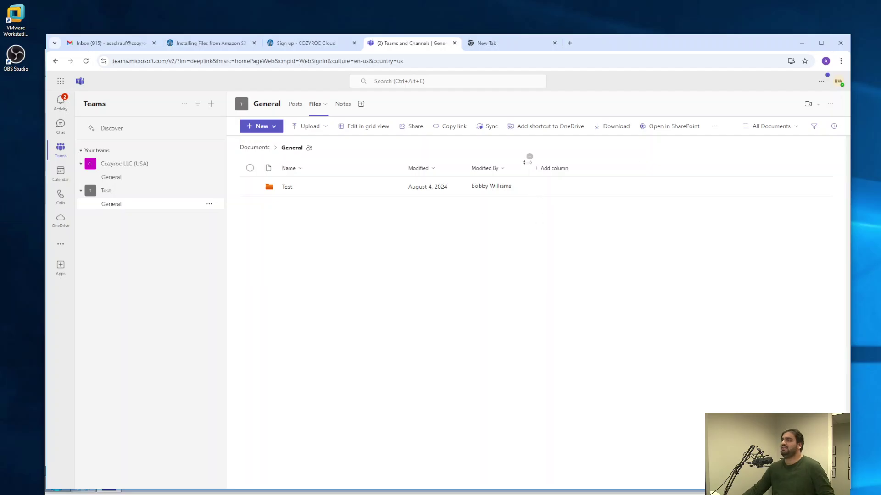
# Paste the channel link as the address in the empty browser tab and copy its groupId value
pyautogui.click(505, 42)
pyautogui.hotkey('ctrl', 'v')
pyautogui.click(468, 61)
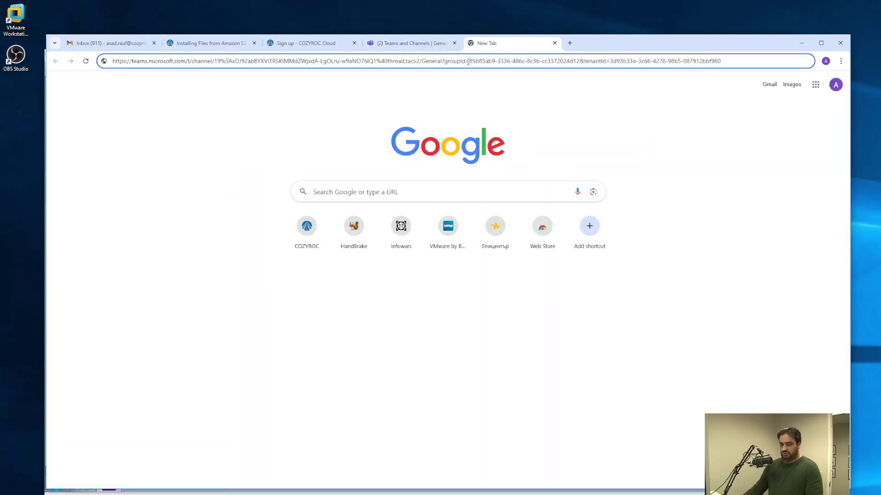
pyautogui.hotkey('ctrl', 'a')
pyautogui.hotkey('ctrl', 'v')
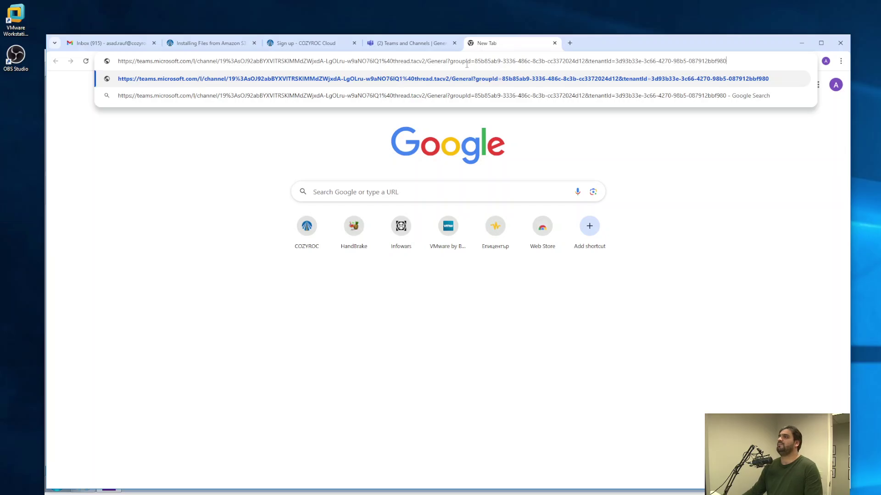
pyautogui.moveTo(476, 61); pyautogui.dragTo(582, 61)
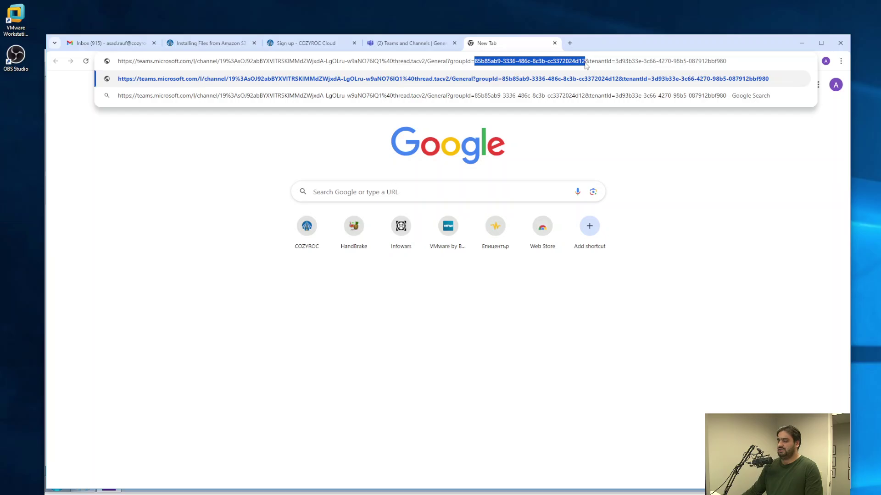
# Replace [Team/GroupId] in the gem's Microsoft Teams Server Host with the copied group ID and apply the value
pyautogui.click(218, 46)
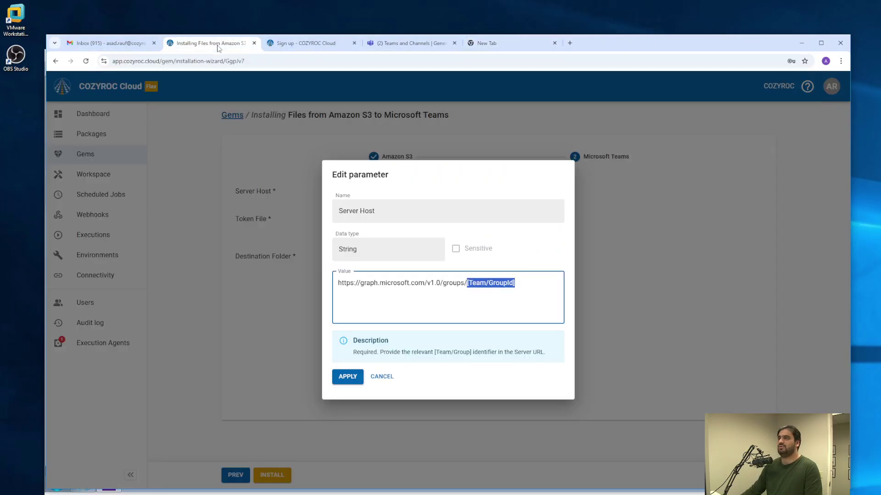
pyautogui.hotkey('ctrl', 'v')
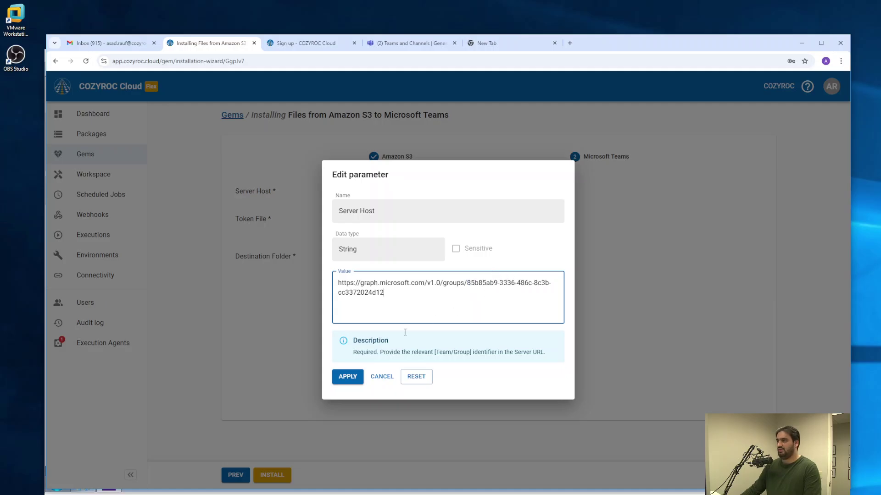
pyautogui.click(348, 381)
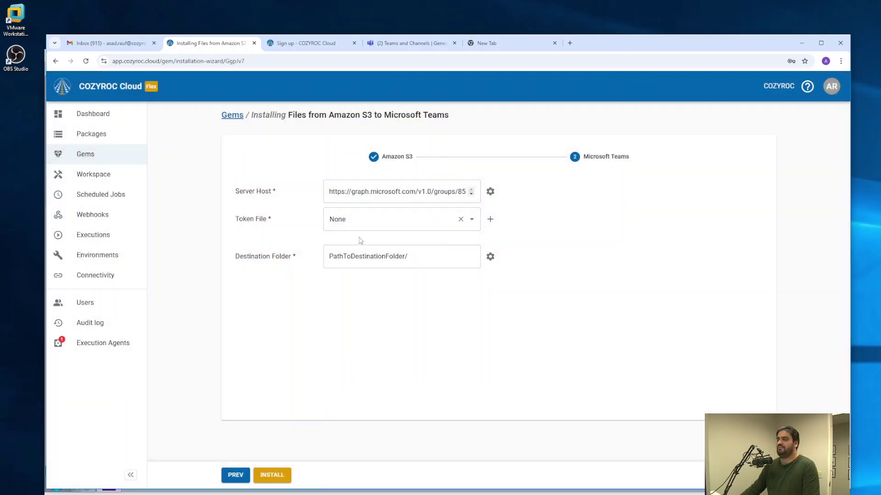
# Set the Token File to Micrsoft Teams, and look through the configurations offered for creating a new REST token
pyautogui.click(363, 222)
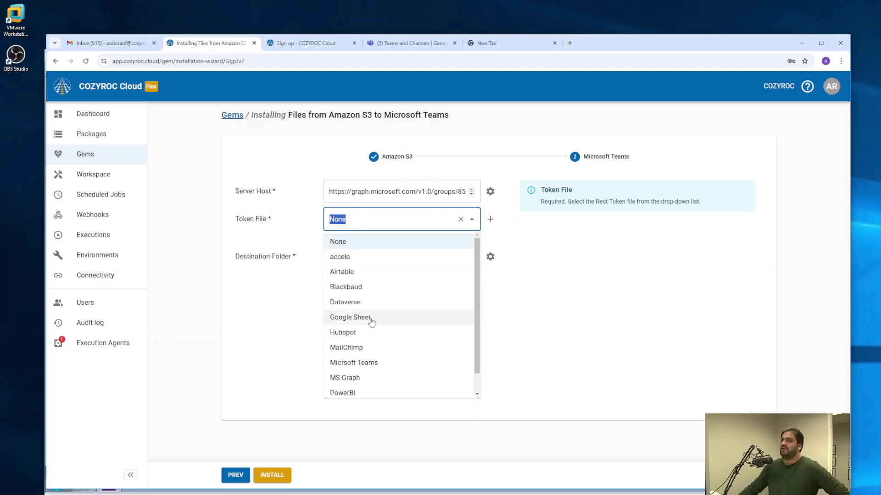
pyautogui.click(372, 364)
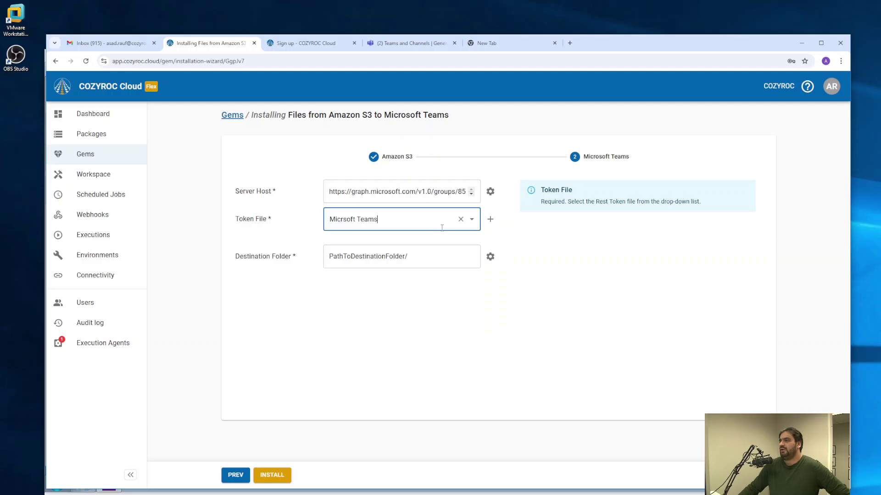
pyautogui.click(494, 224)
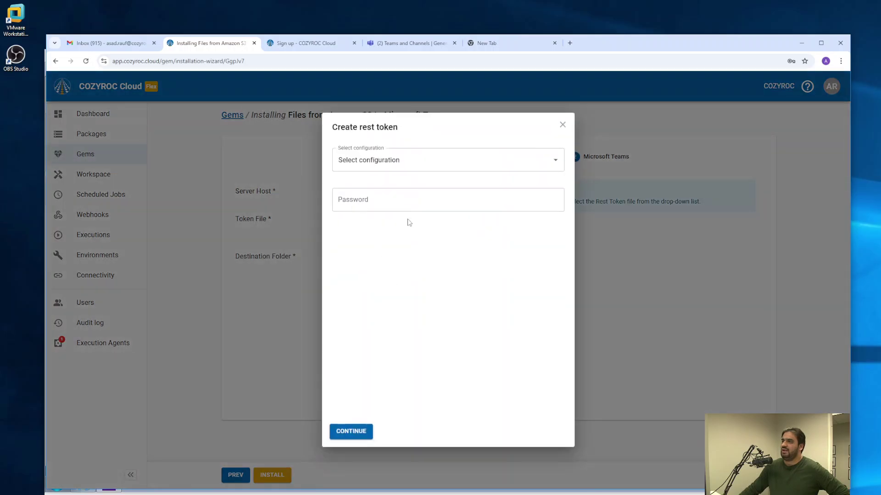
pyautogui.click(433, 166)
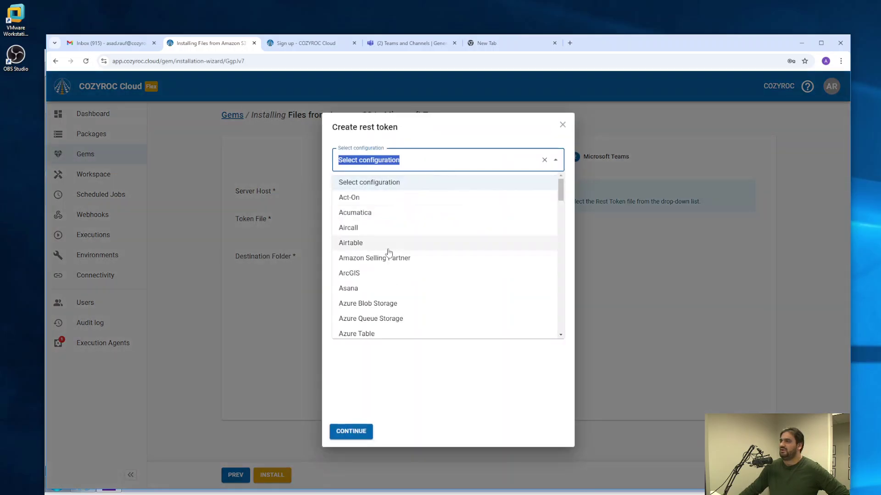
pyautogui.click(563, 124)
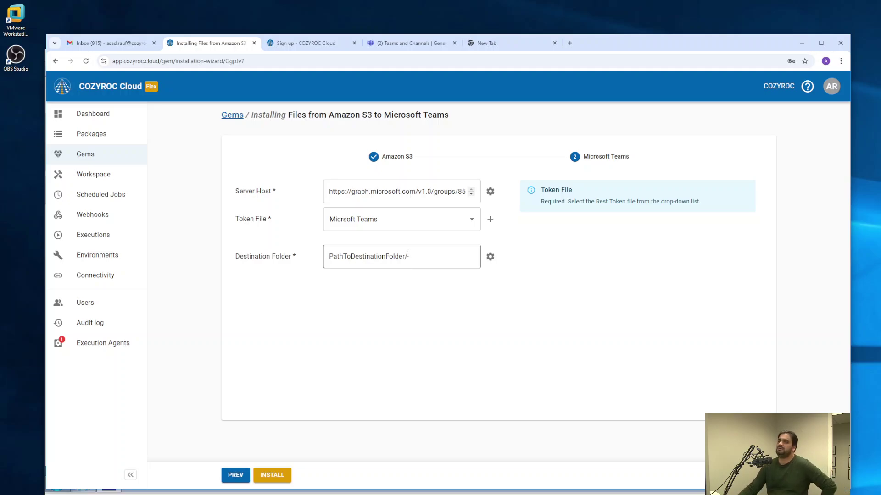
# Delete the 20250128_ AmazonFiles folder from the General channel's Test folder in Microsoft Teams, and return to the General folder
pyautogui.click(404, 48)
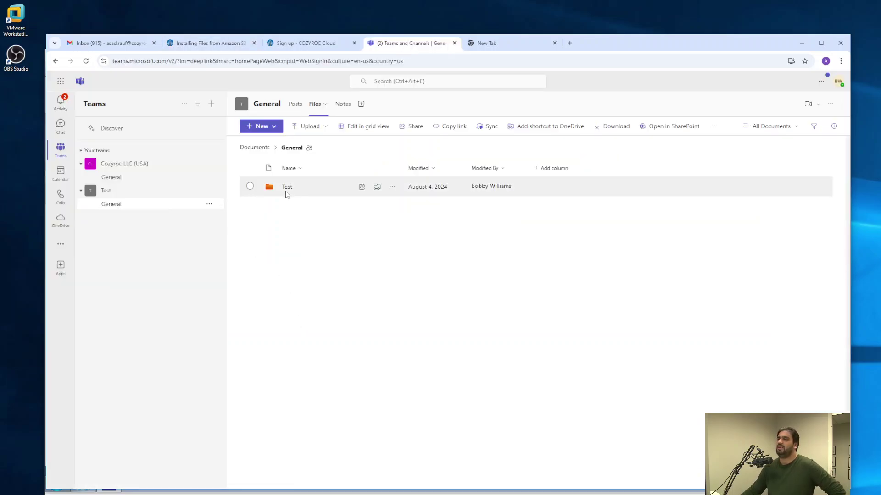
pyautogui.click(287, 188)
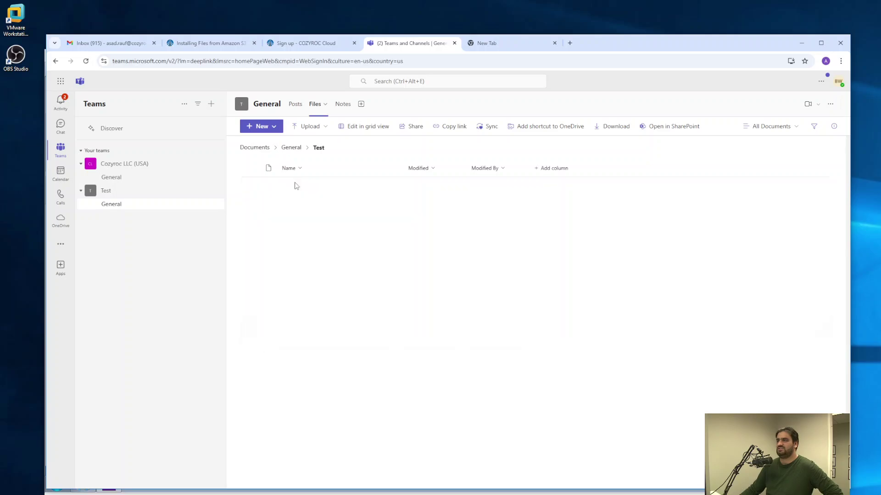
pyautogui.click(251, 188)
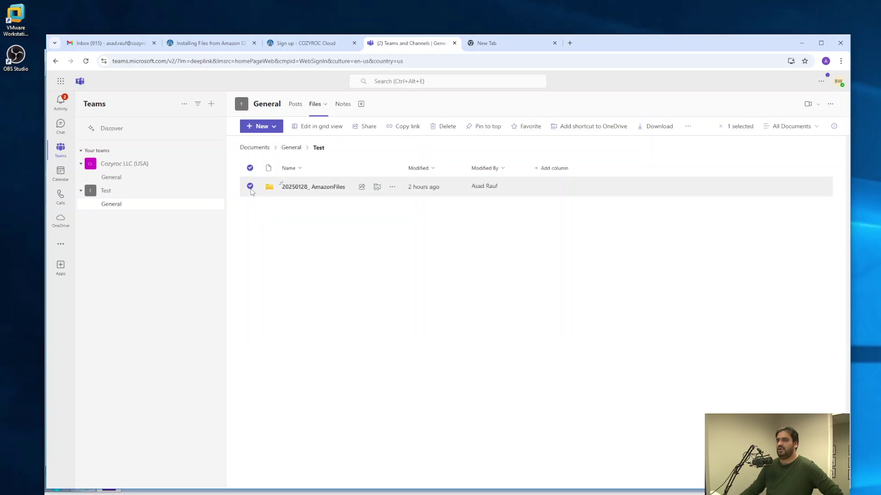
pyautogui.click(444, 130)
pyautogui.click(556, 336)
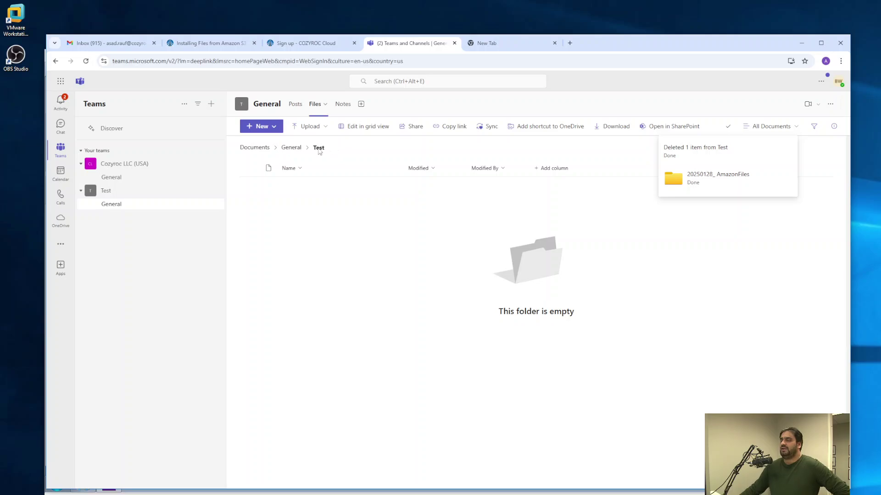
pyautogui.click(289, 150)
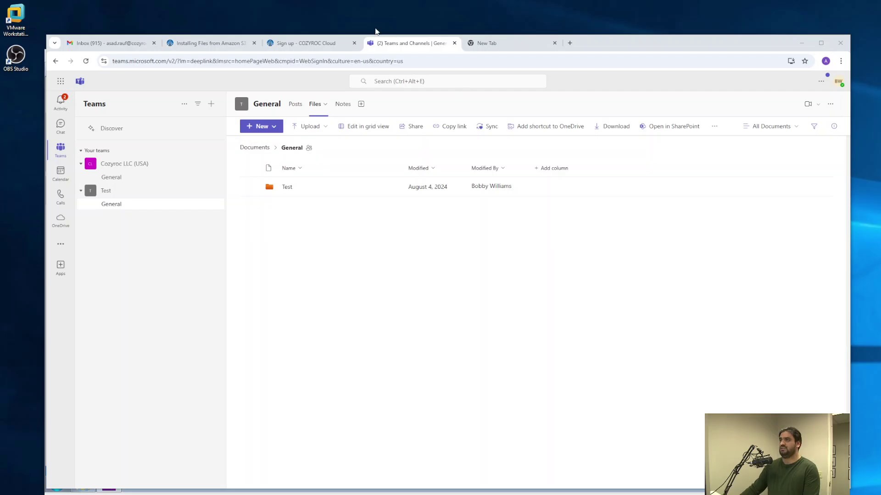
# Set the gem's Microsoft Teams Destination Folder to General/Test/
pyautogui.click(211, 43)
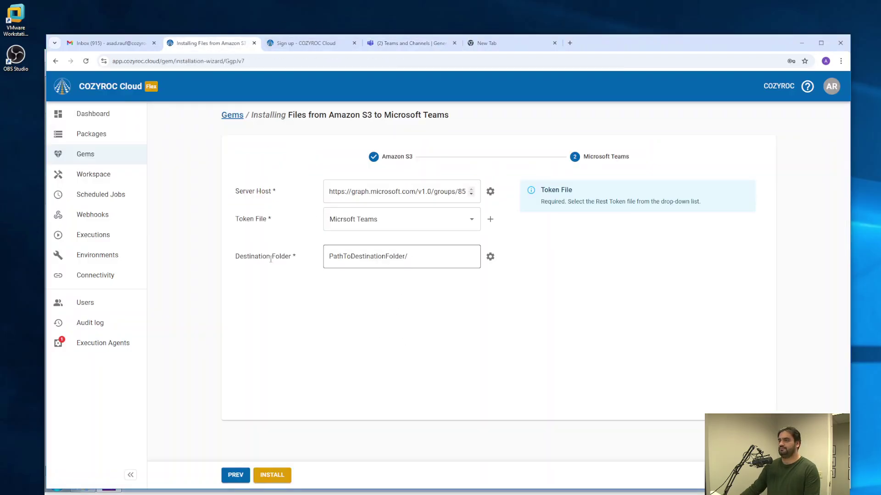
pyautogui.moveTo(271, 259); pyautogui.dragTo(177, 261)
pyautogui.click(330, 252)
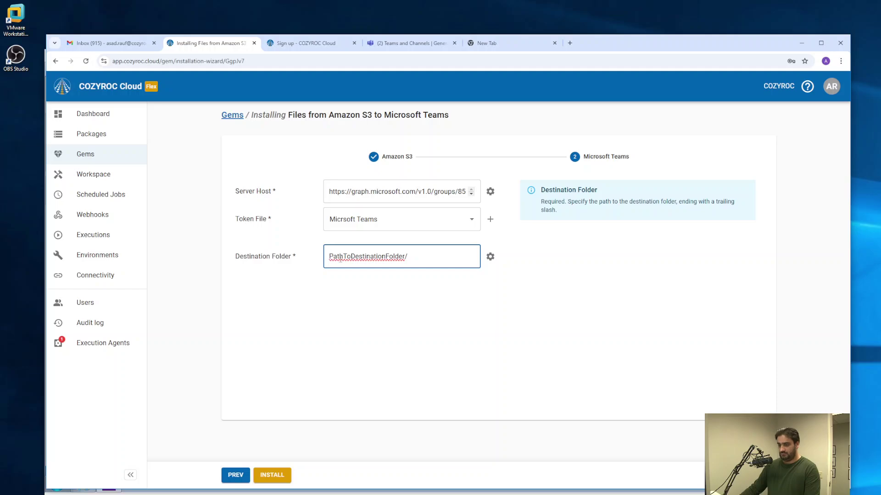
pyautogui.tripleClick(340, 259)
pyautogui.write('General/Test/')
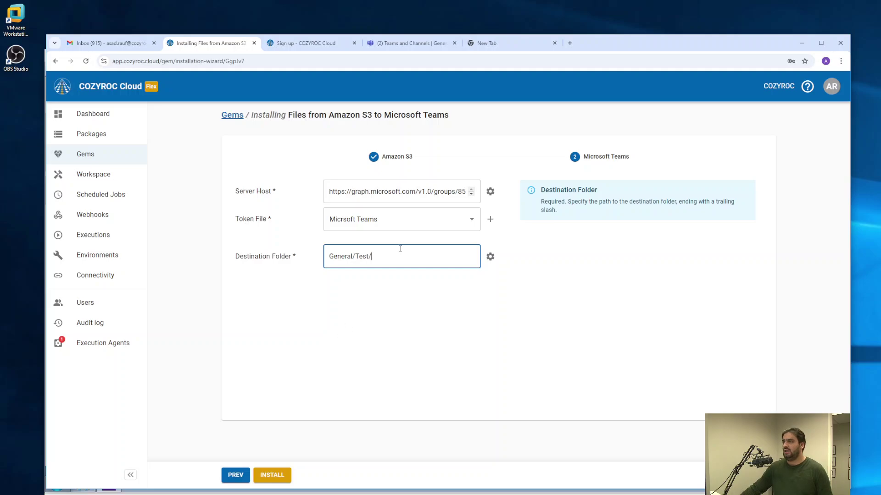
# Install the gem without creating a trigger, and review its Amazon S3 and Microsoft Teams parameters on the details page
pyautogui.click(273, 476)
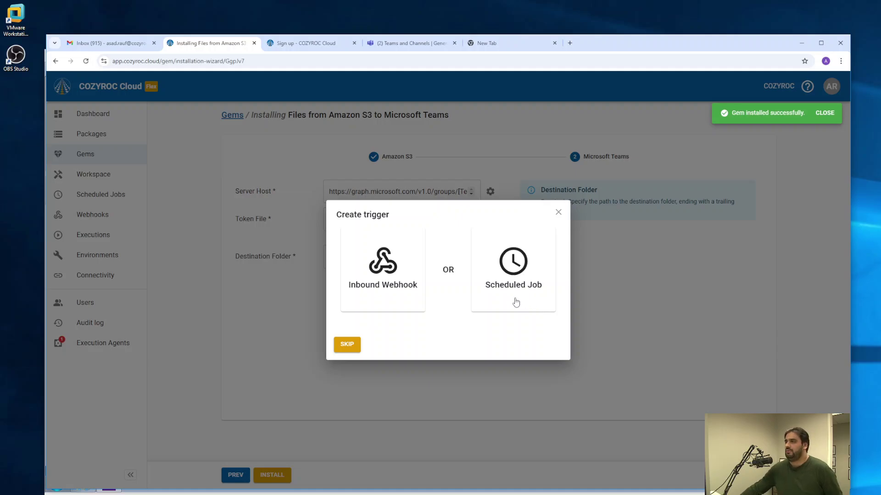
pyautogui.click(347, 345)
pyautogui.scroll(-3, 514, 289)
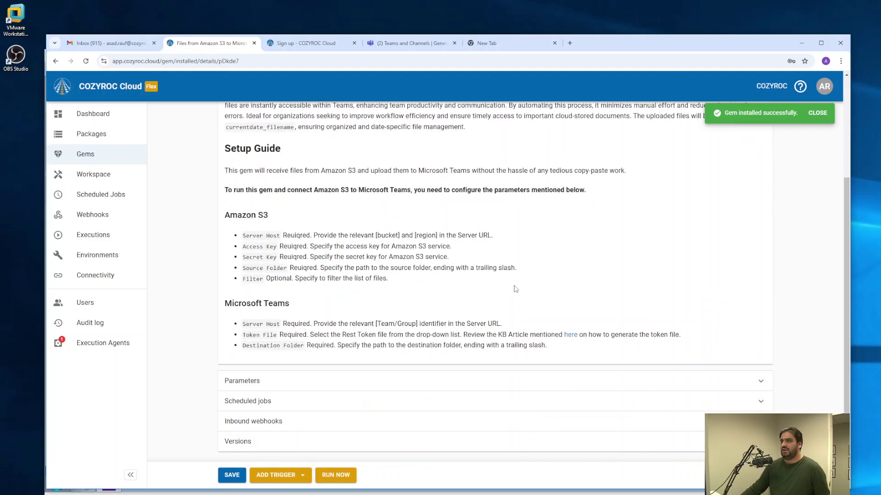
pyautogui.click(454, 383)
pyautogui.scroll(-2, 423, 325)
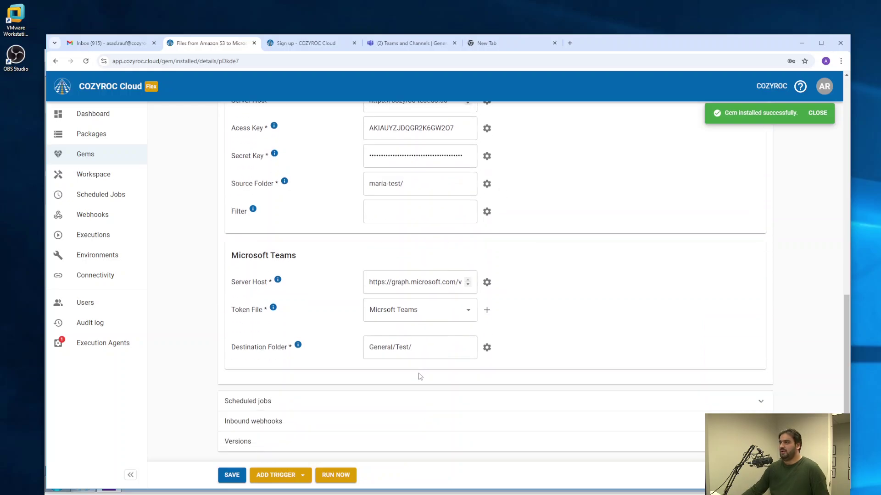
pyautogui.scroll(8, 459, 250)
pyautogui.scroll(-10, 412, 321)
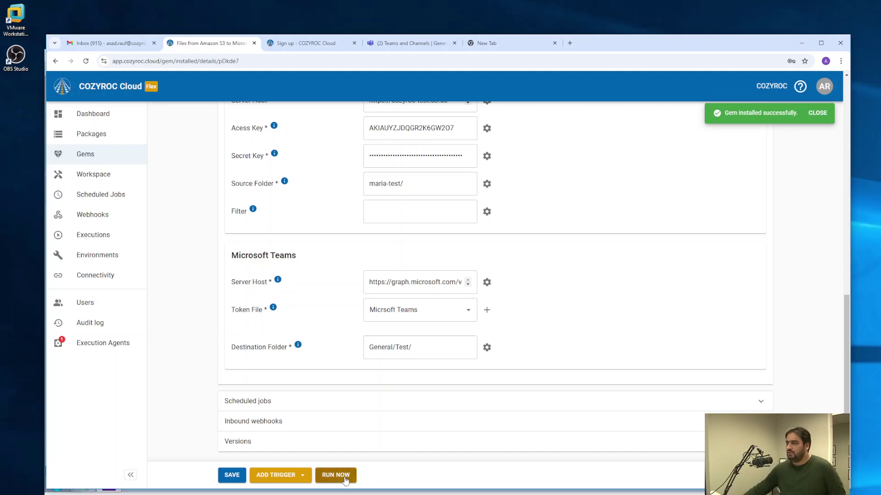
# Run the installed gem immediately and examine its execution log for the files sent to Teams
pyautogui.click(345, 480)
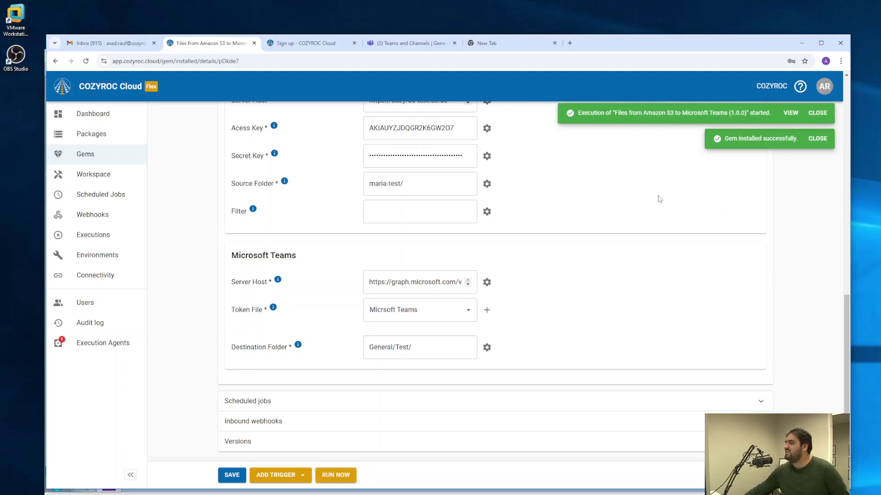
pyautogui.click(790, 115)
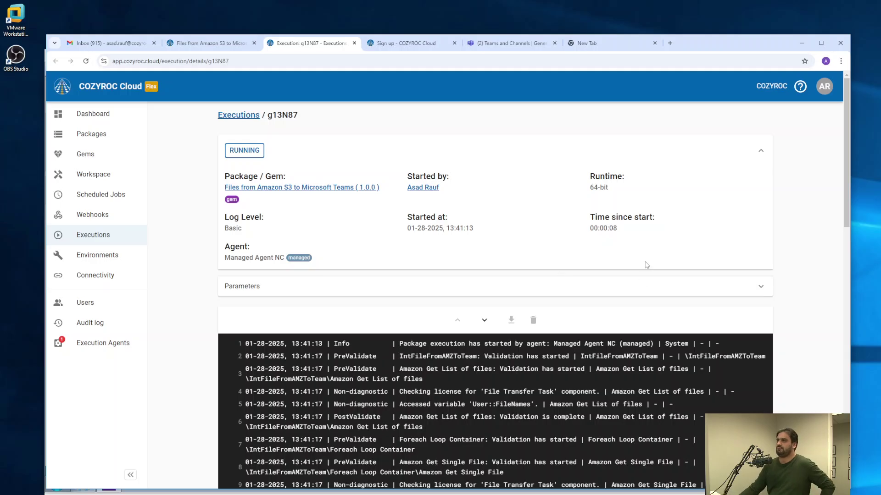
pyautogui.scroll(-10, 630, 265)
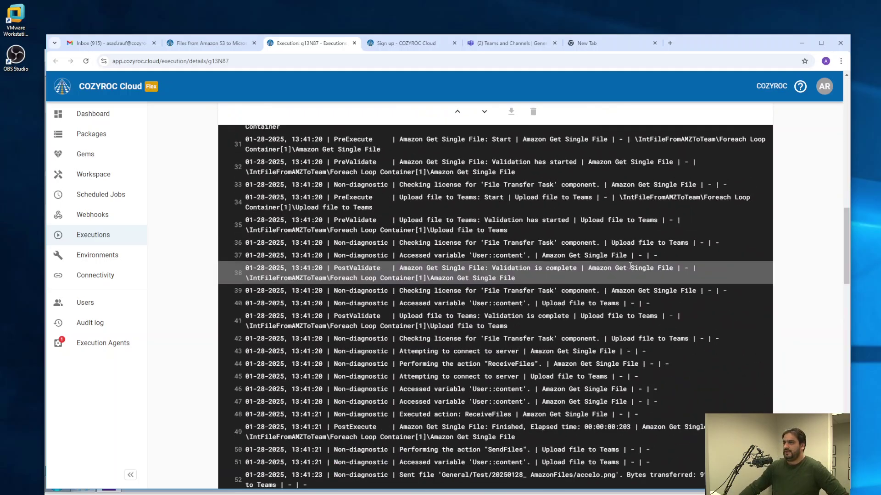
pyautogui.scroll(-10, 630, 268)
pyautogui.scroll(-5, 630, 271)
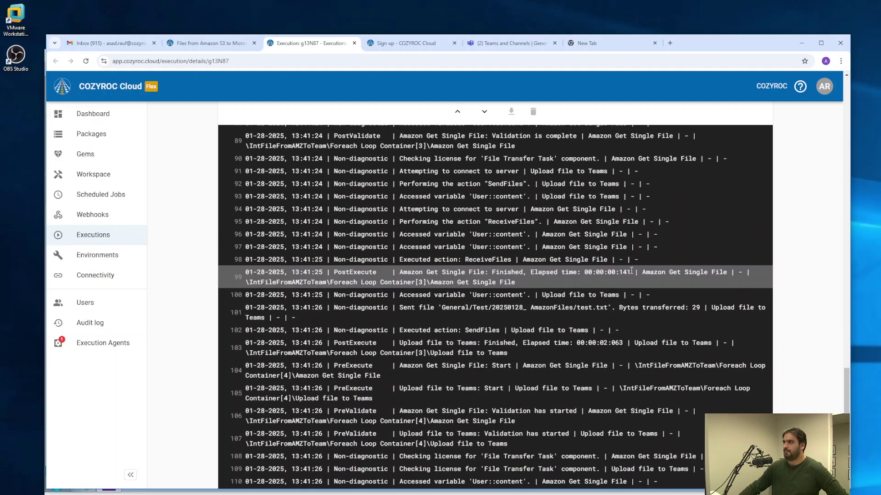
pyautogui.scroll(-2, 631, 271)
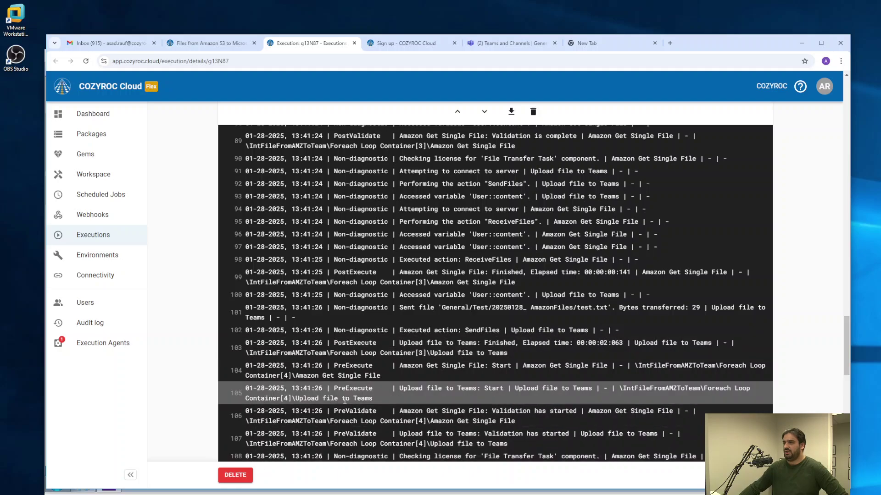
# Check the completion status entry at the end of the gem's execution log
pyautogui.scroll(-8, 389, 380)
pyautogui.scroll(-8, 389, 380)
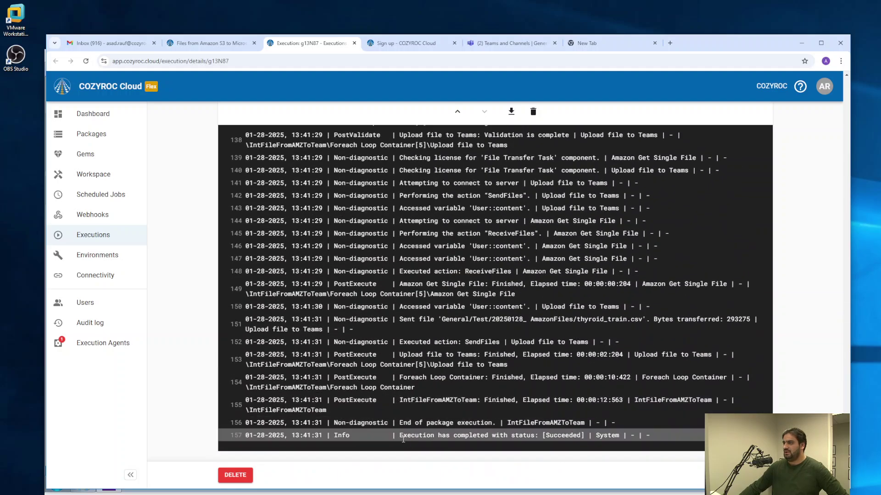
pyautogui.moveTo(404, 437); pyautogui.dragTo(584, 437)
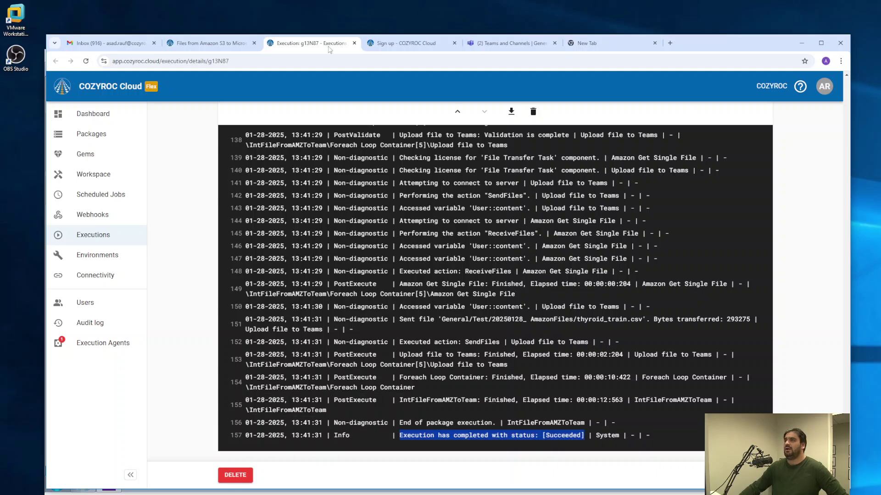
# Switch to Microsoft Teams and open the 20250128_ AmazonFiles folder inside the General channel's Test folder to check the transferred files
pyautogui.click(487, 42)
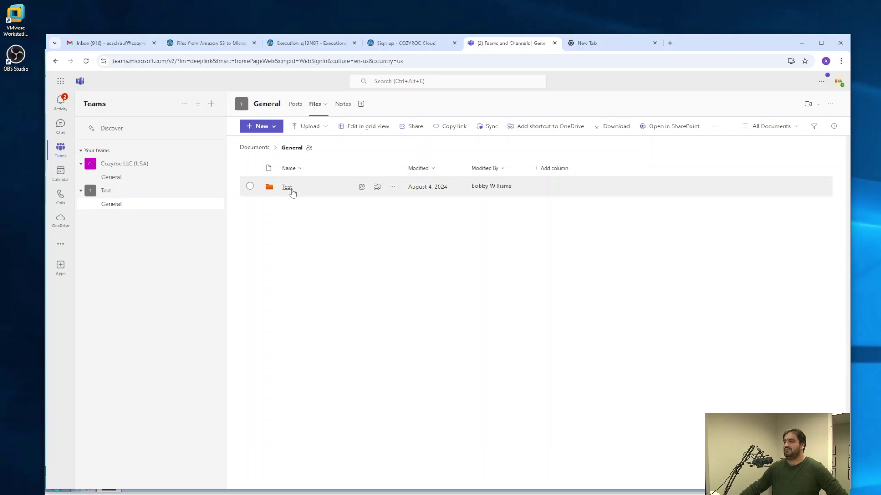
pyautogui.click(287, 189)
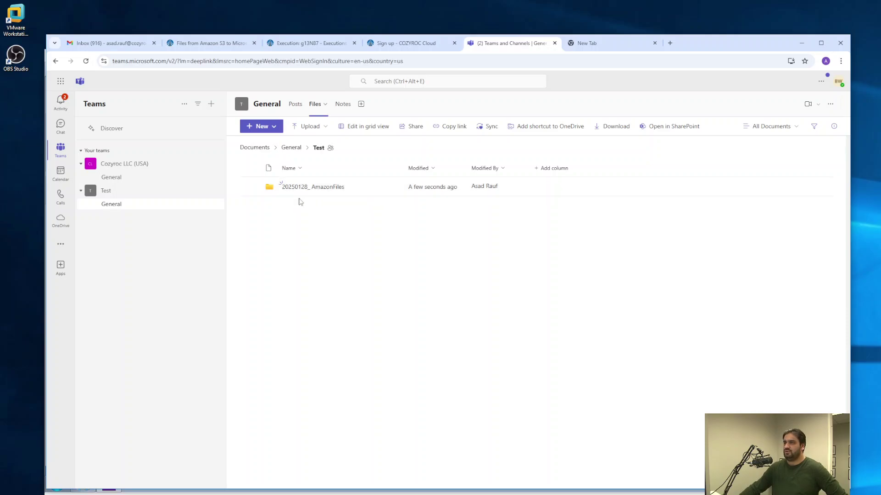
pyautogui.click(301, 188)
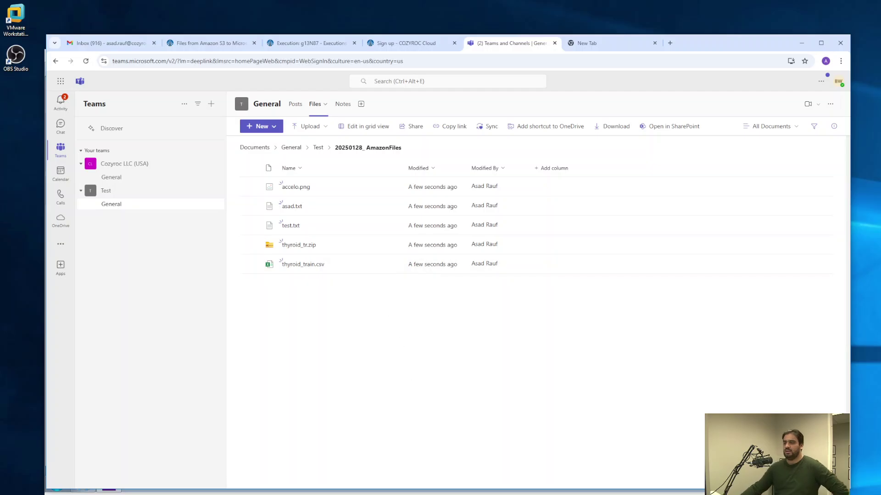
# Return to the installed Files from Amazon S3 to Microsoft Teams gem in COZYROC Cloud and review its description and setup guide
pyautogui.click(215, 44)
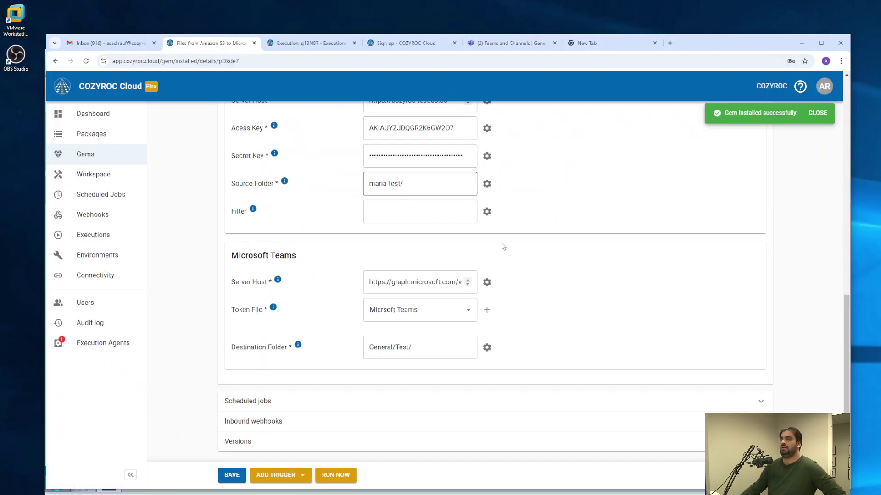
pyautogui.scroll(8, 555, 320)
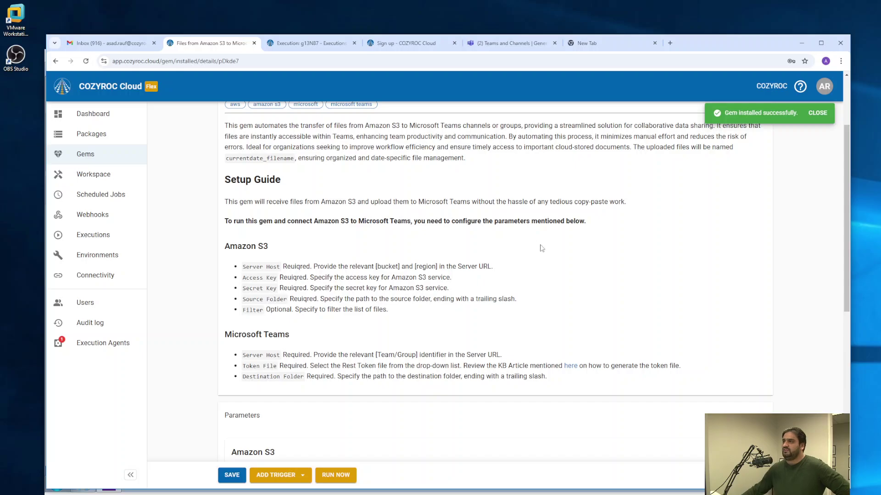
pyautogui.scroll(2, 554, 260)
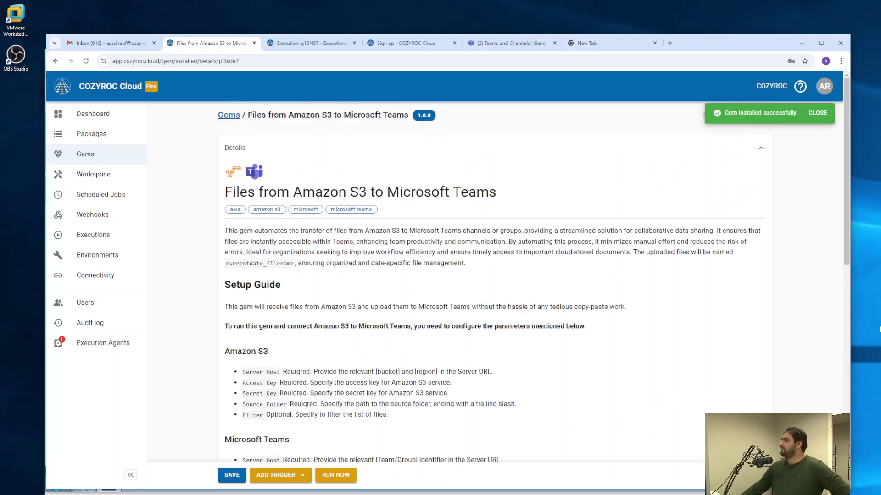